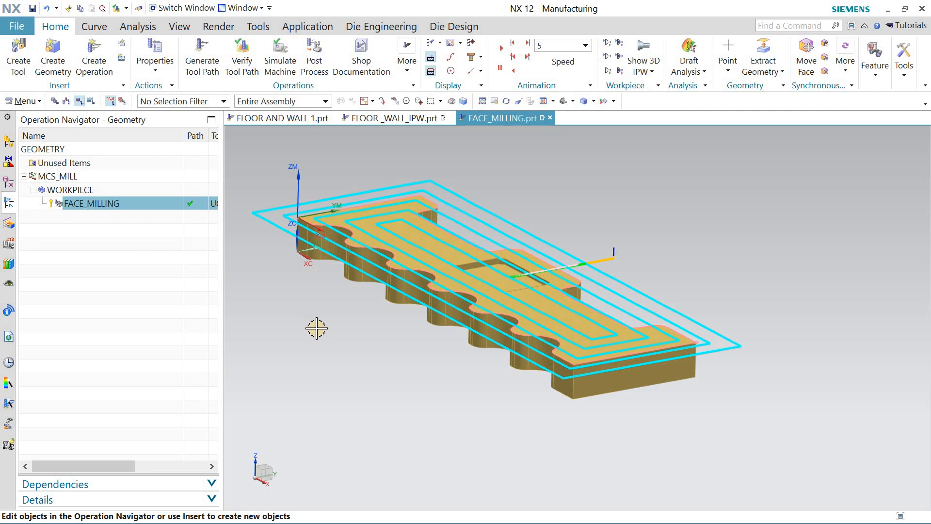
Play the FACE_MILLING tool path as a 3D Dynamic simulation, raising the animation speed to 10, and close the visualization.
mouse_move(316, 329)
middle_down()
mouse_move(328, 322)
mouse_move(325, 331)
middle_up()
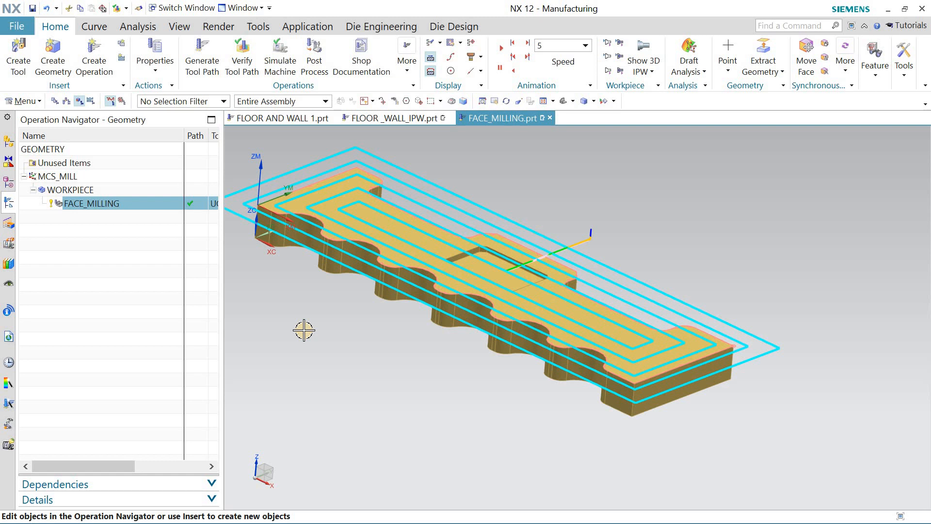
middle_drag(304, 330, 299, 324)
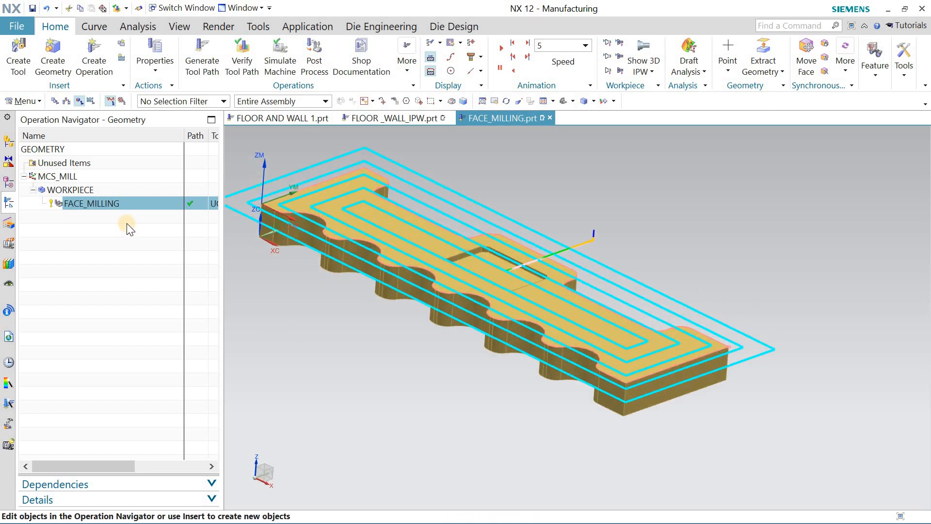
click(139, 204)
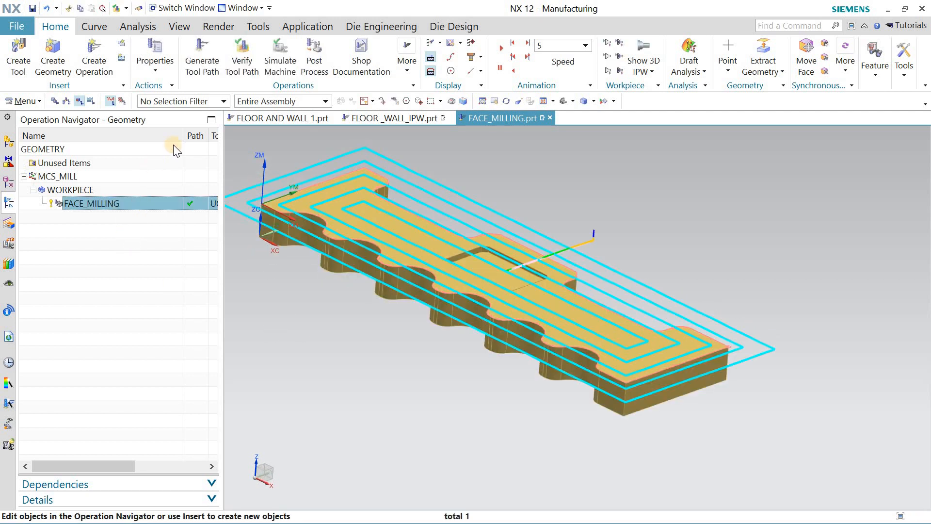
click(231, 460)
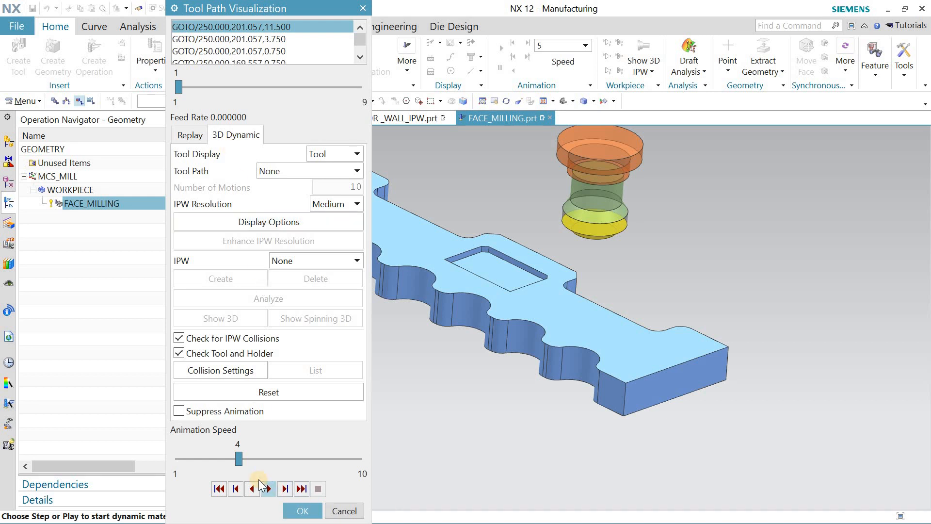
click(268, 488)
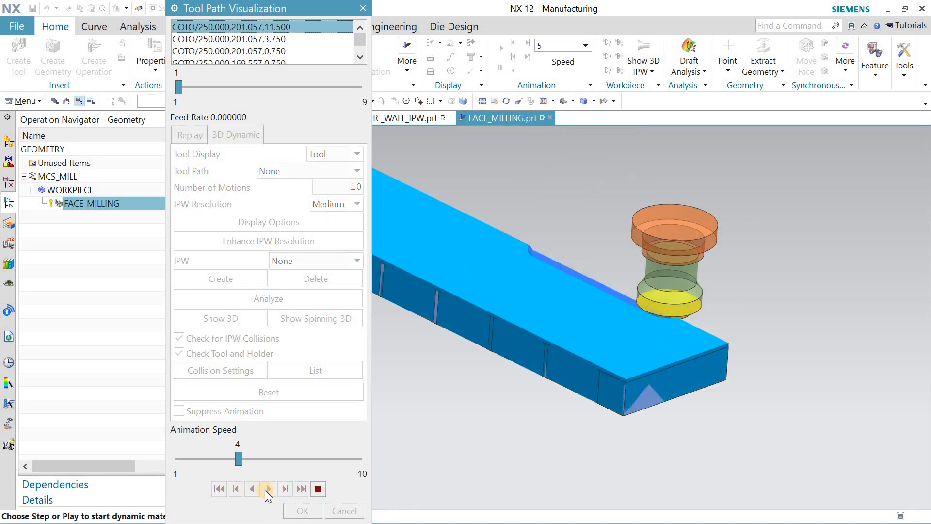
click(342, 460)
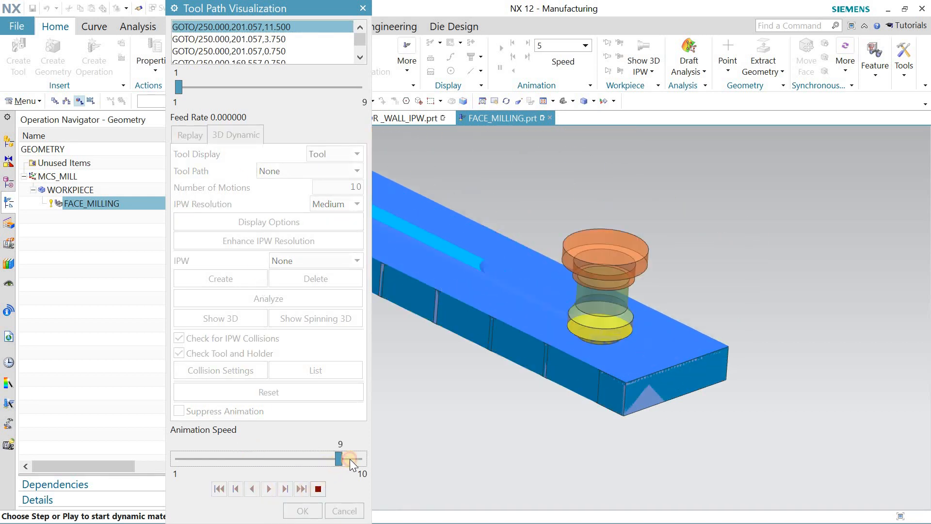
click(302, 509)
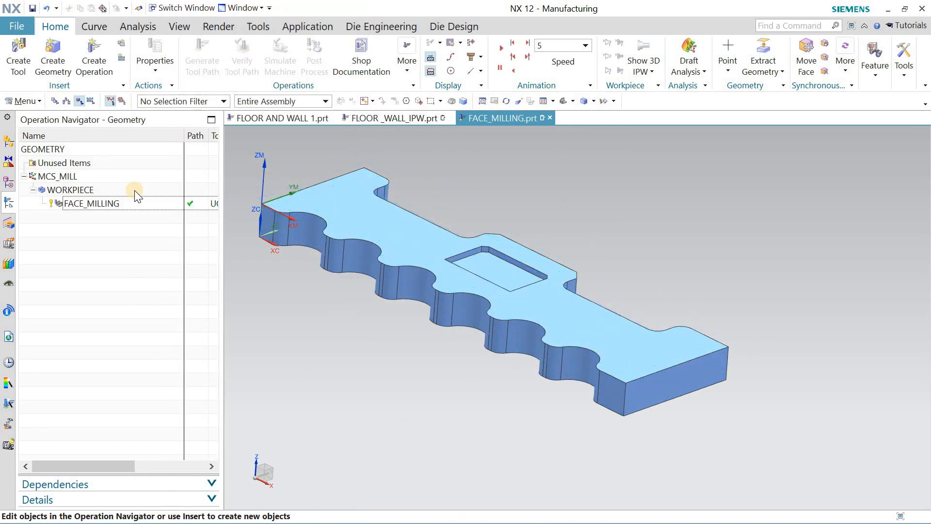
Set the FACE_MILLING operation's cut pattern to Zig Zag and generate its tool path.
click(139, 201)
double_click(139, 202)
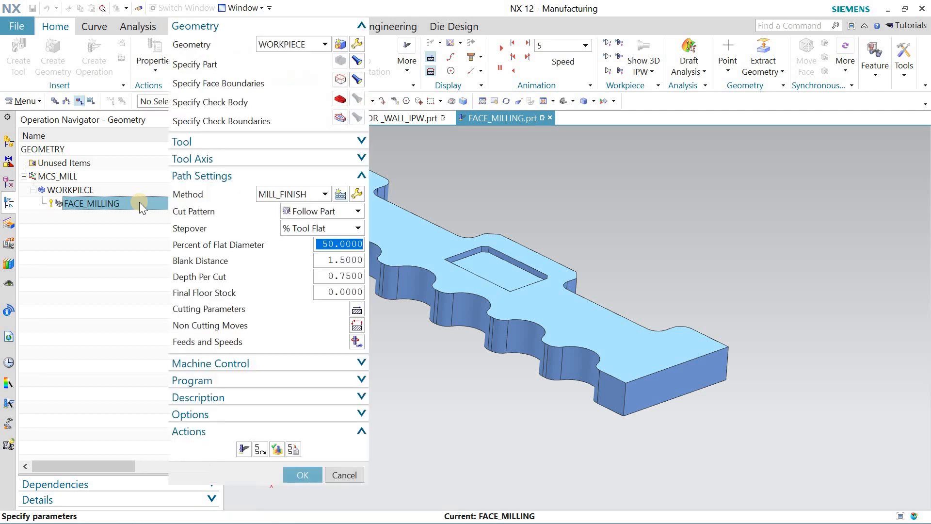
click(336, 214)
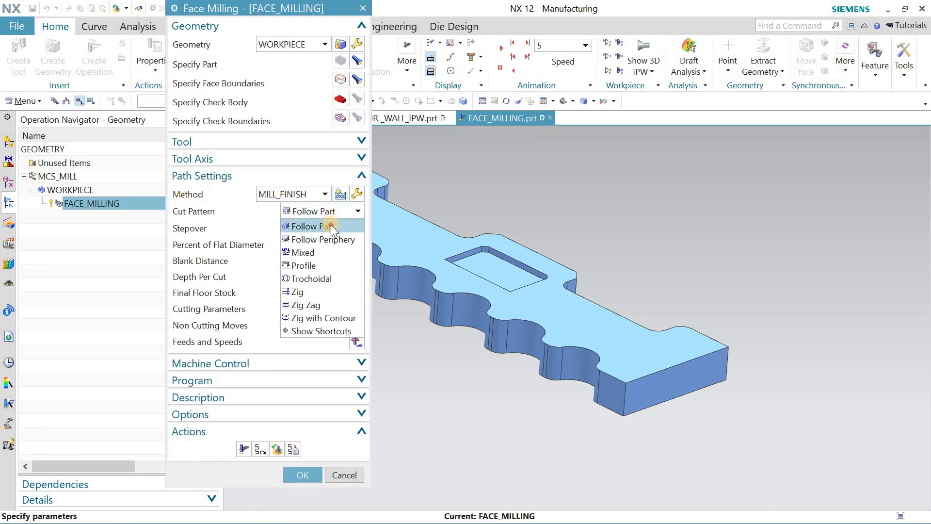
click(330, 226)
click(333, 211)
click(327, 303)
click(243, 449)
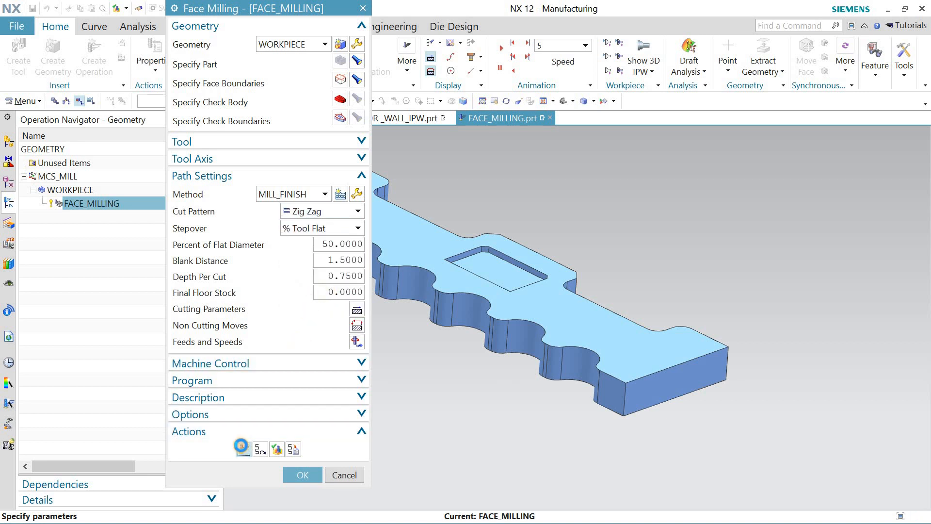
middle_click(233, 411)
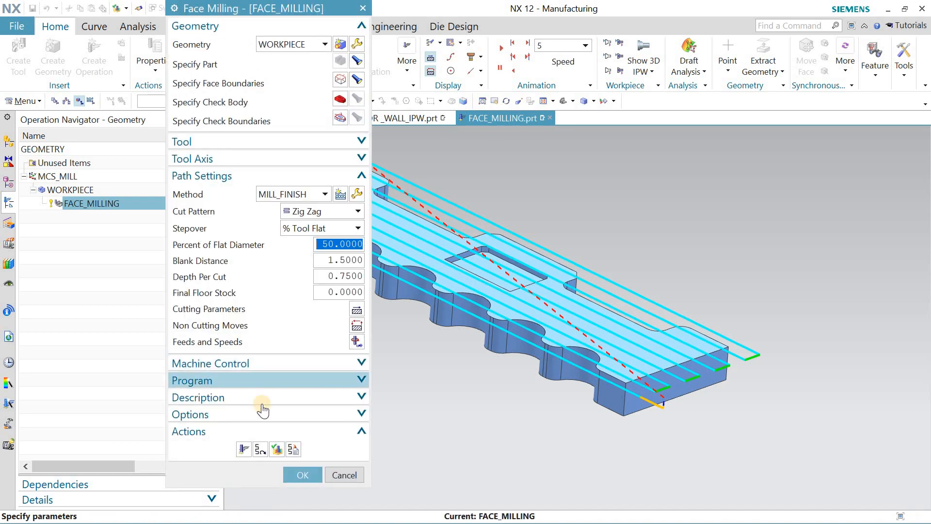
Simulate the zig-zag tool path in 3D Dynamic, replay it at animation speed 6, and accept the operation.
middle_click(275, 454)
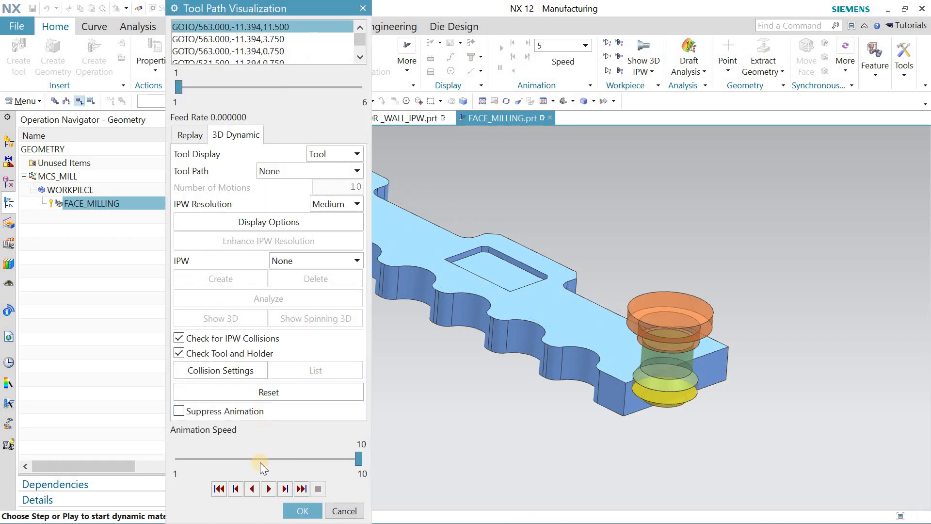
click(267, 489)
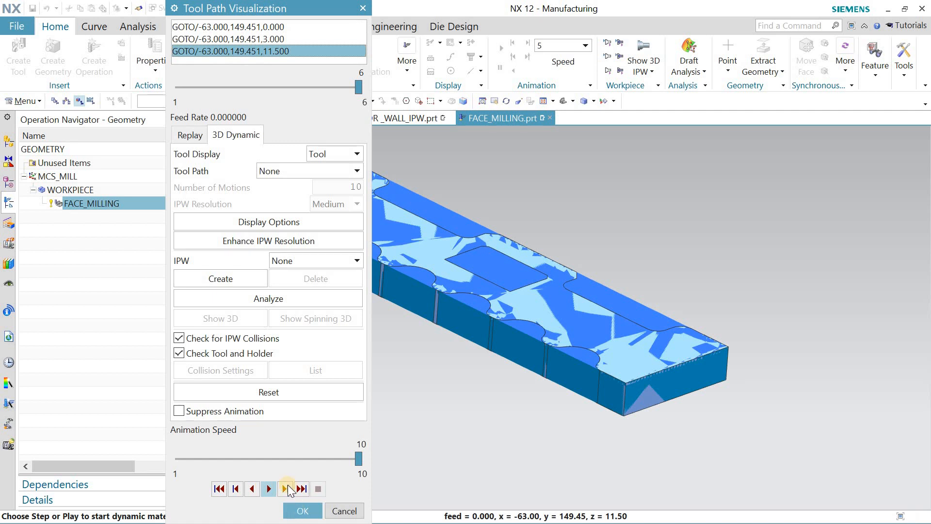
click(278, 459)
click(228, 136)
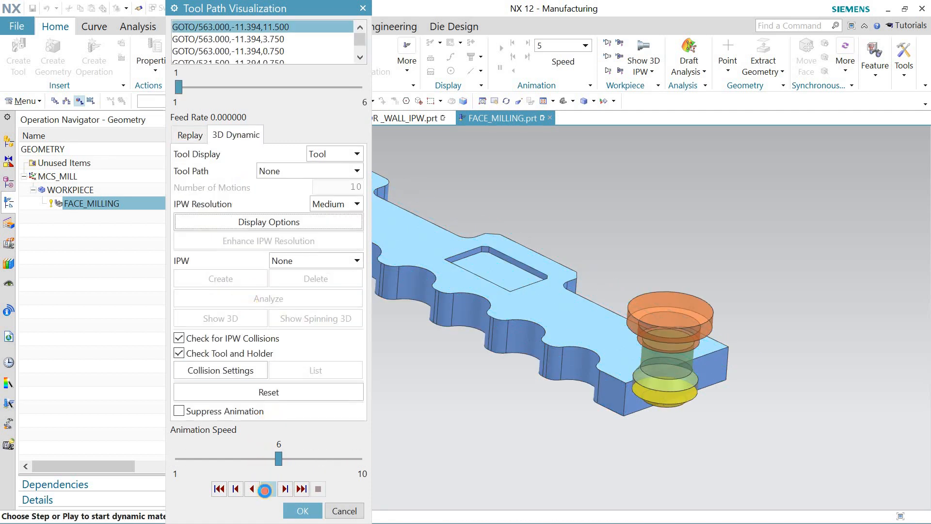
click(265, 491)
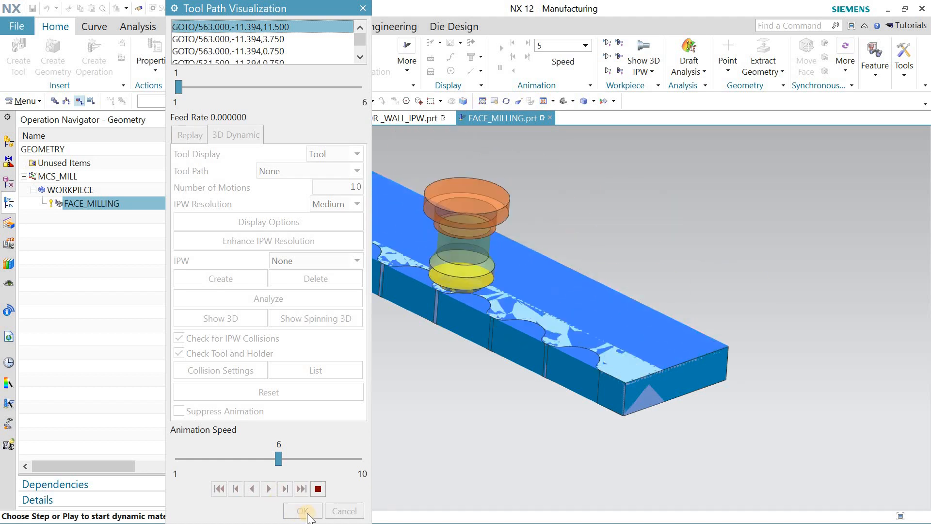
click(344, 511)
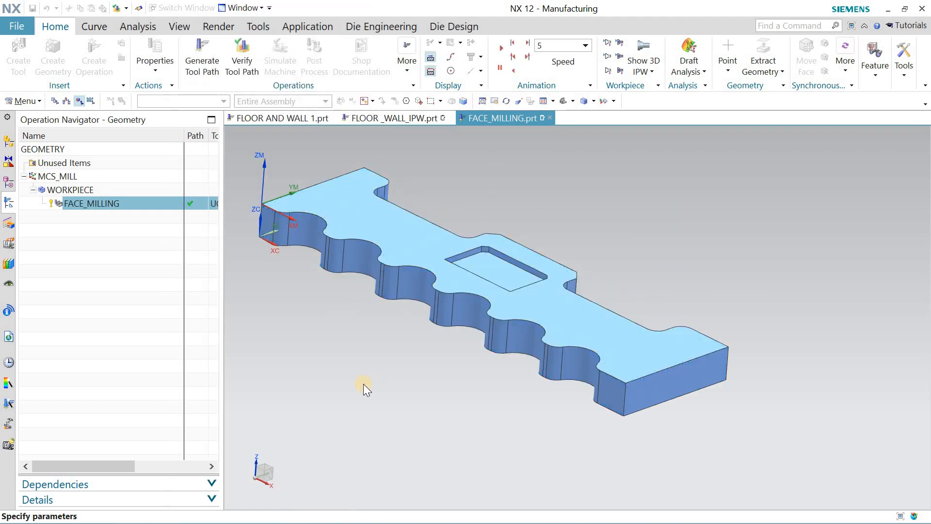
click(301, 474)
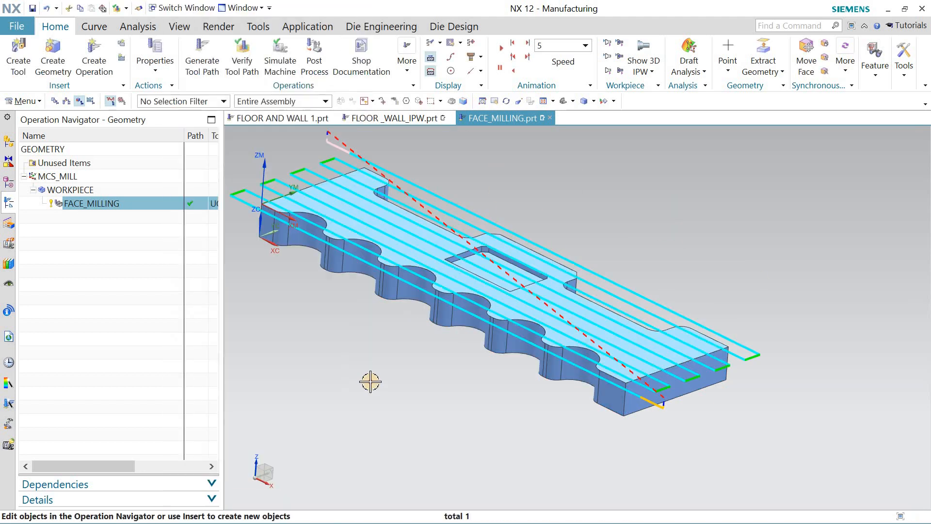
middle_drag(370, 380, 371, 348)
scroll(371, 349, down, 2)
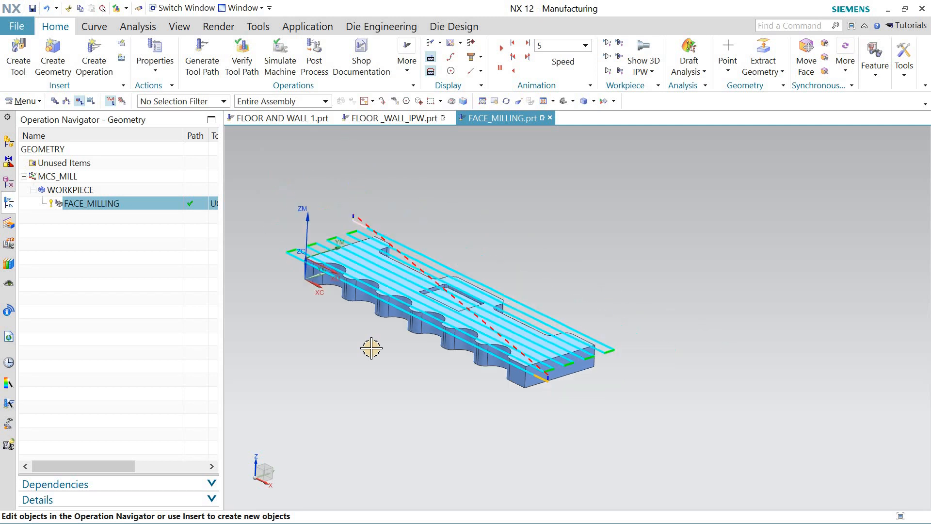
scroll(262, 281, up, 2)
scroll(300, 283, down, 2)
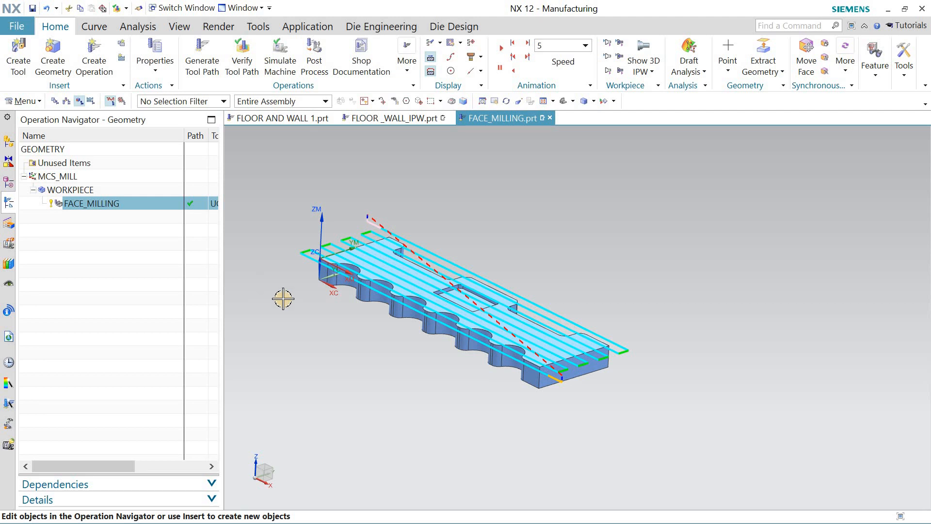
scroll(283, 299, up, 1)
scroll(283, 298, up, 1)
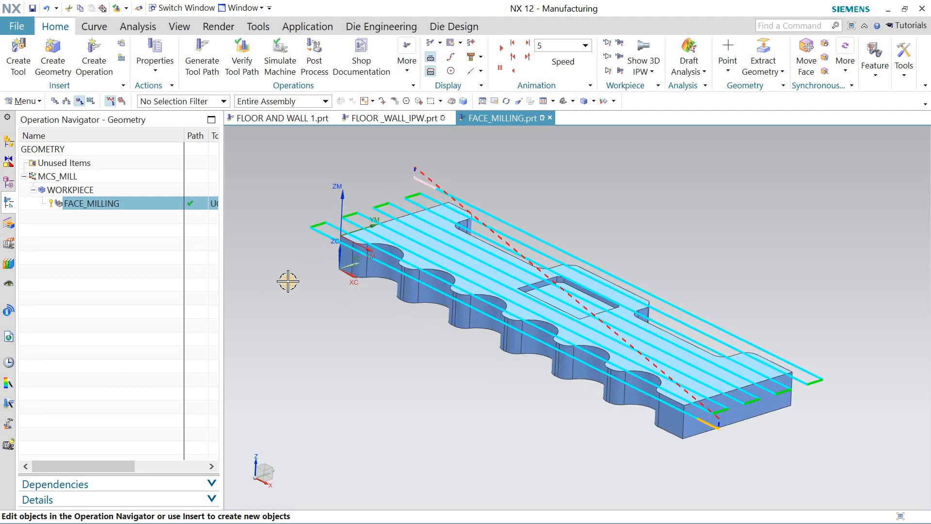
mouse_move(293, 269)
middle_down()
mouse_move(293, 277)
mouse_move(293, 270)
middle_up()
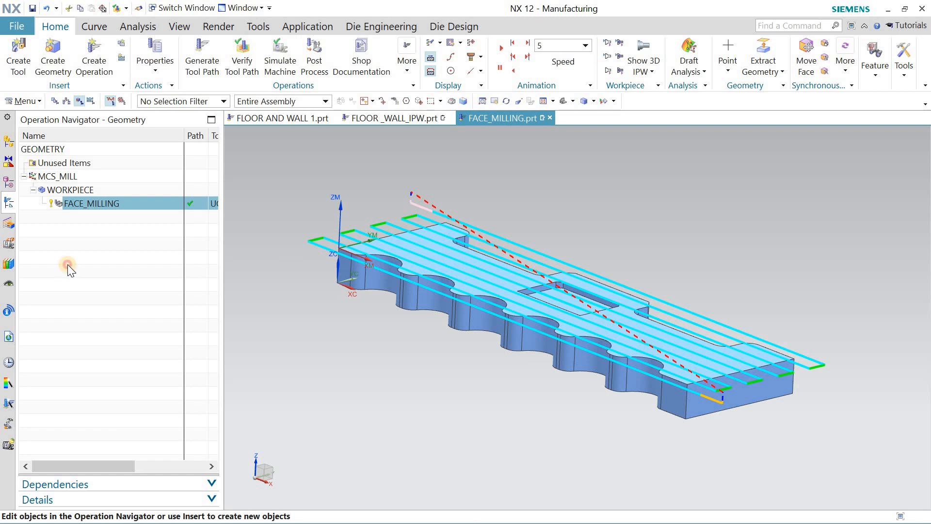
Delete the FACE_MILLING operation from under WORKPIECE.
click(118, 206)
right_click(119, 206)
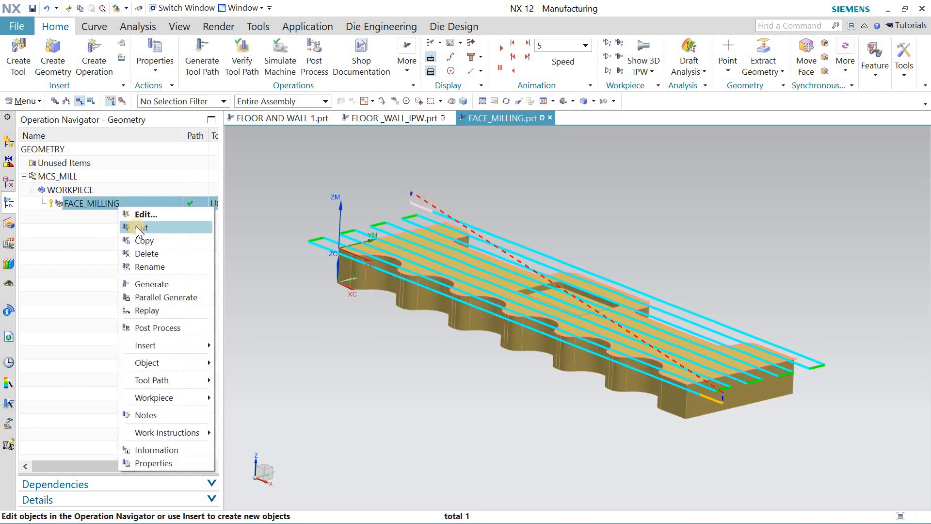
click(141, 253)
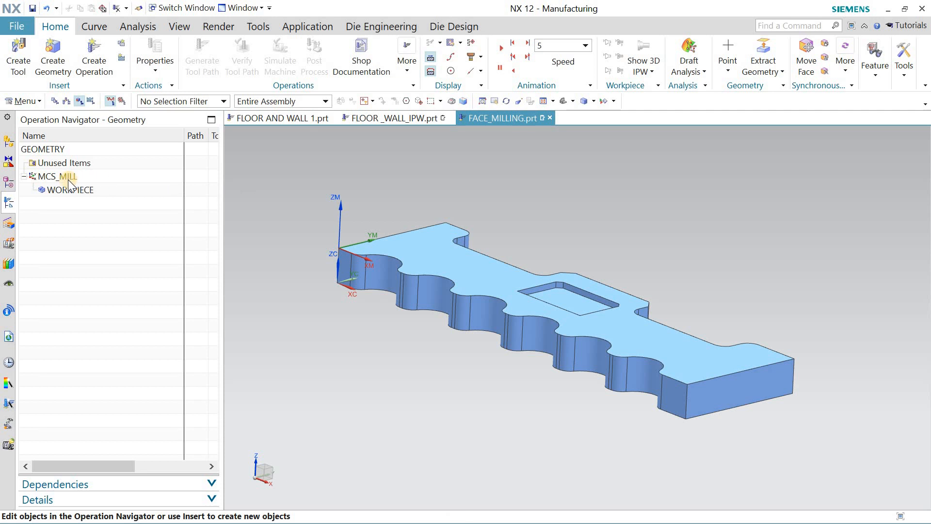
Edit MCS_MILL and move its origin to the pocket's upper edge corner at X 200, Y 110, Z 35.
double_click(61, 177)
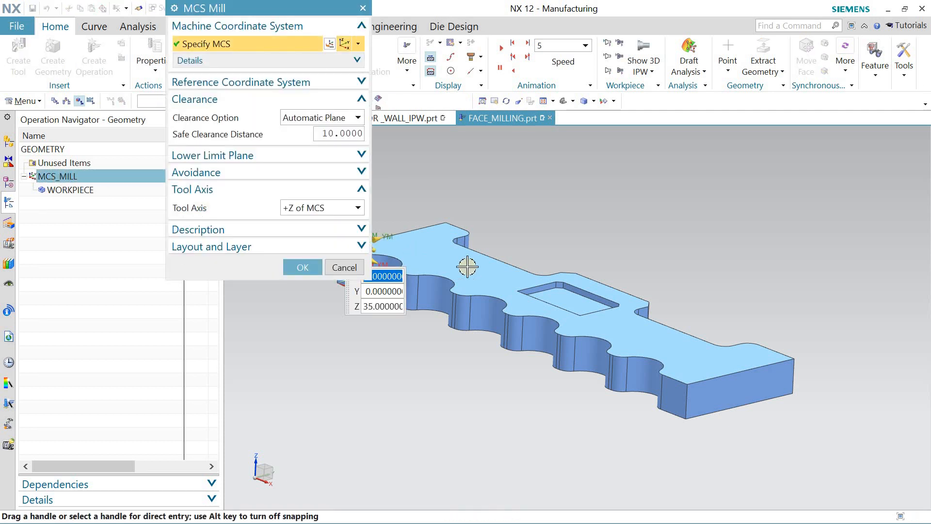
middle_drag(478, 258, 500, 264)
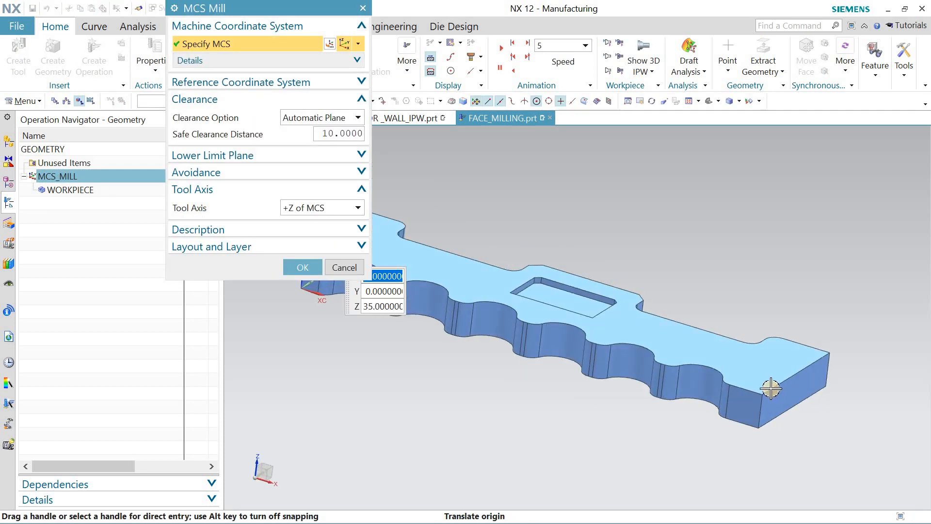
click(761, 394)
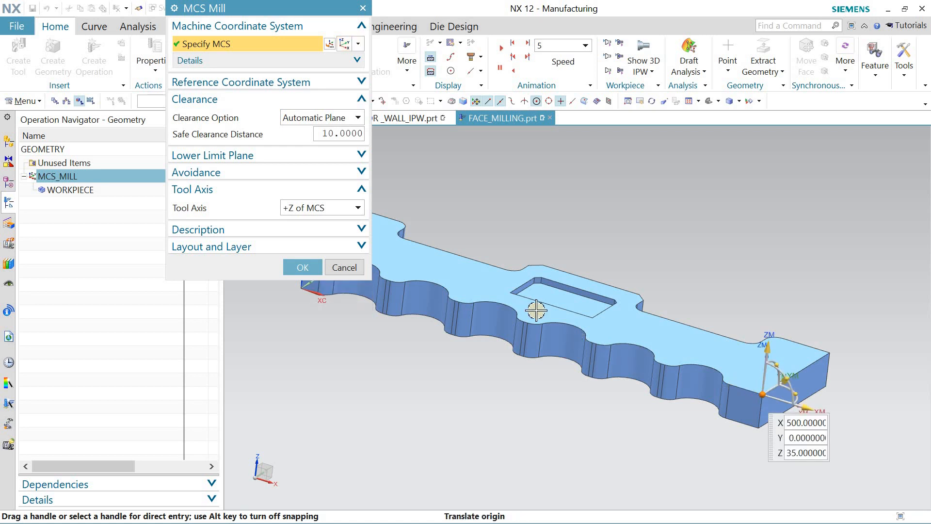
scroll(541, 276, up, 3)
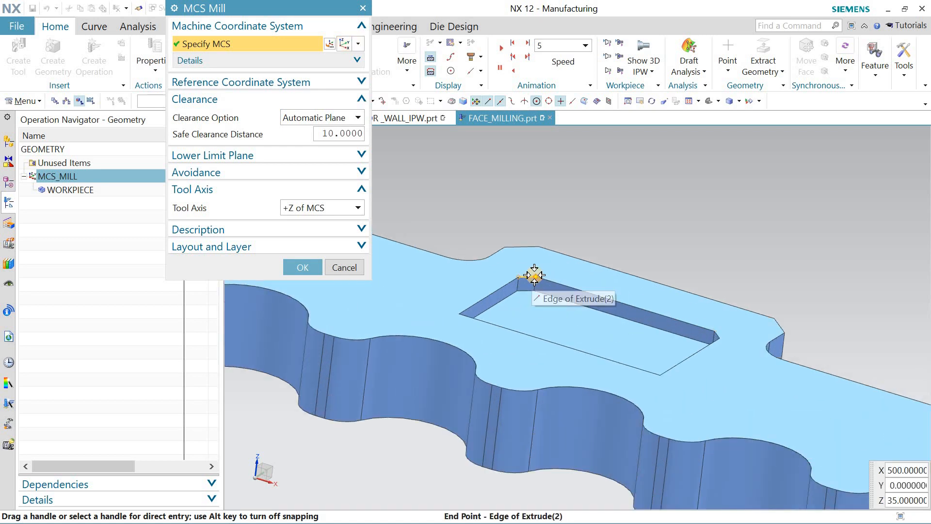
click(532, 274)
Rotate the machine coordinate system 90 degrees about the ZC axis and accept the MCS changes.
scroll(587, 251, up, 2)
scroll(587, 251, up, 1)
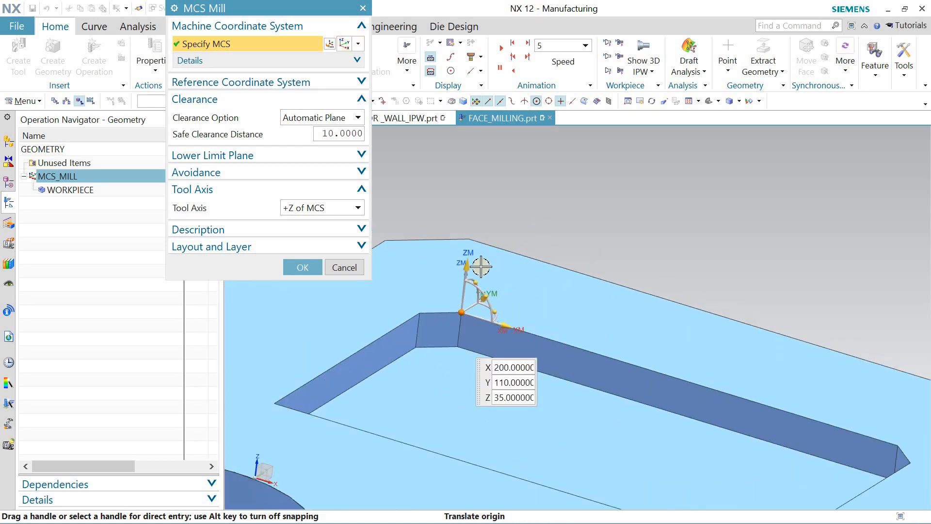
click(496, 315)
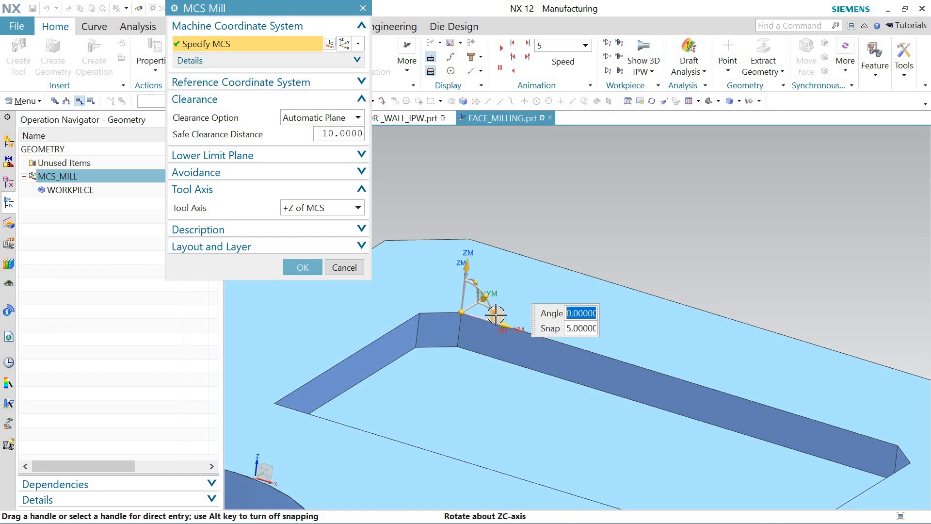
text(90)
key(Return)
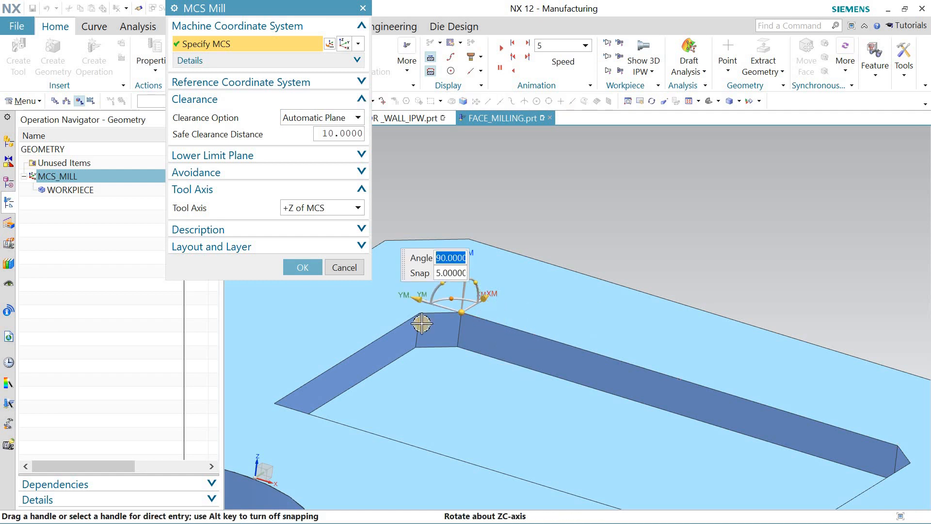
click(301, 269)
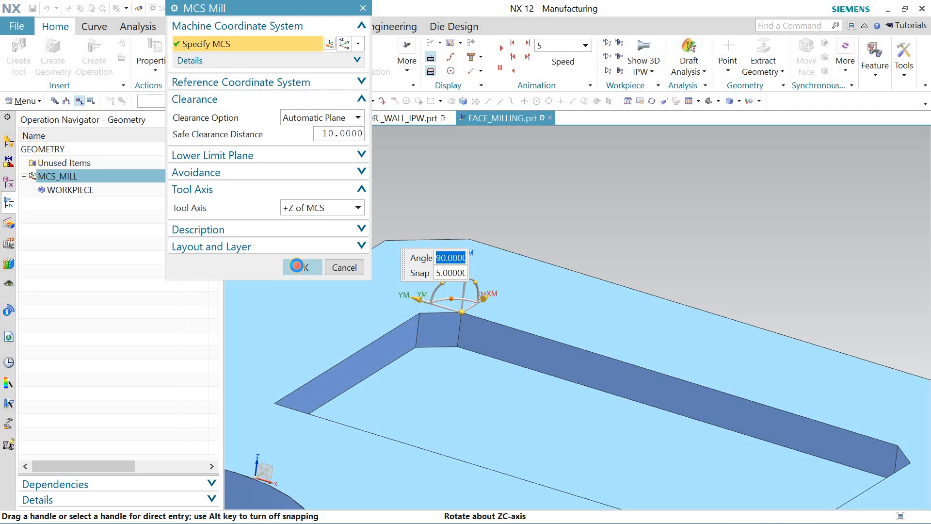
Edit WORKPIECE and specify the grooved plate's solid body as its part geometry.
double_click(79, 191)
scroll(581, 305, down, 6)
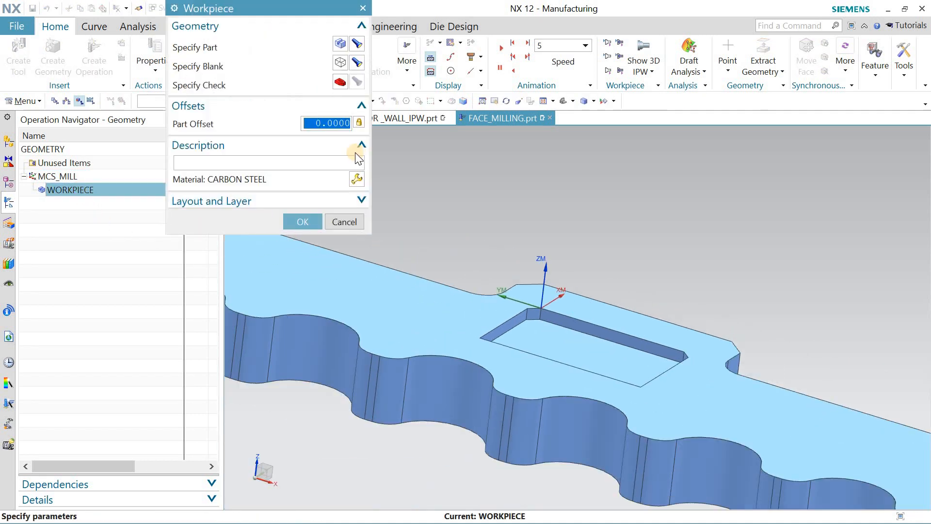
click(341, 44)
click(463, 312)
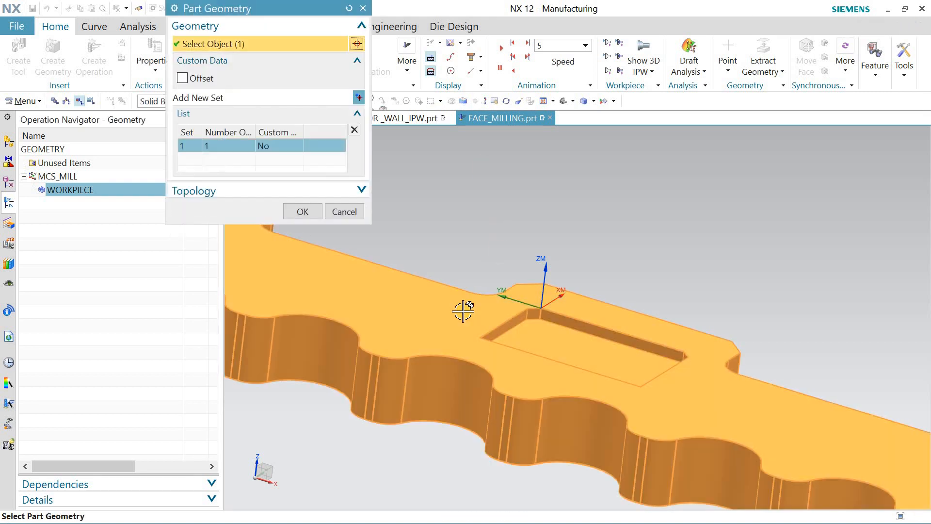
click(303, 211)
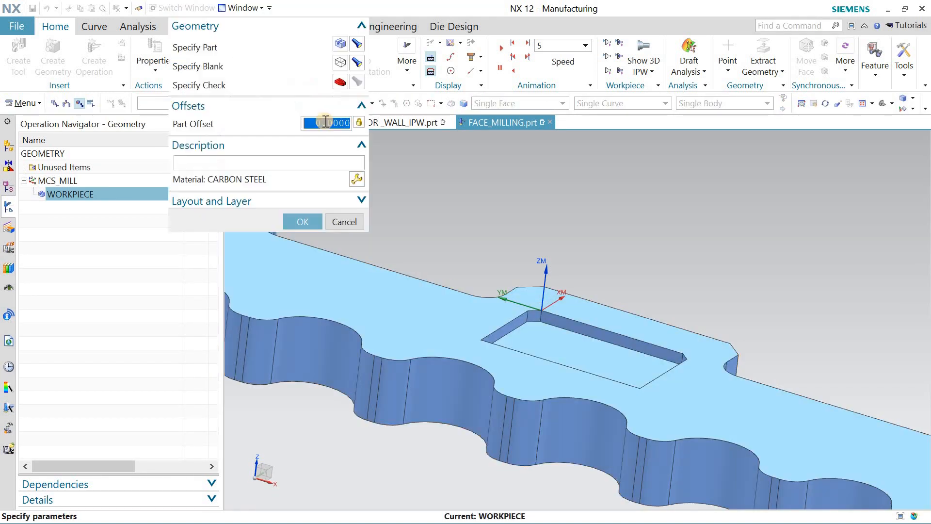
Specify the workpiece's blank as a bounding block around the grooved plate.
click(341, 62)
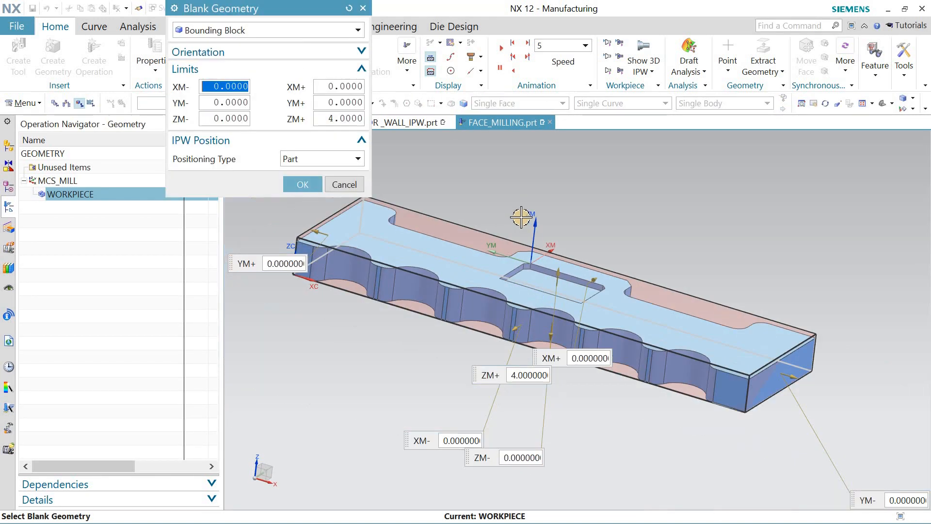
scroll(524, 217, down, 2)
scroll(585, 211, up, 2)
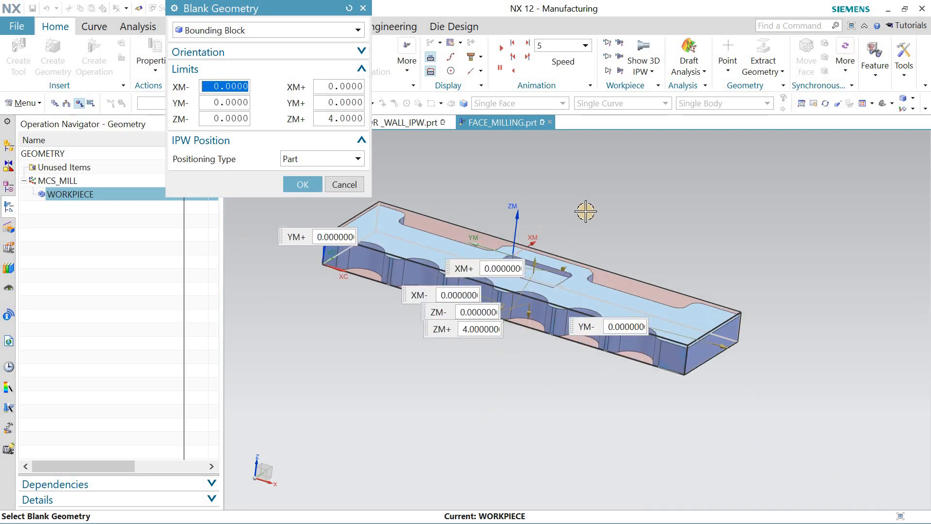
click(239, 31)
click(248, 68)
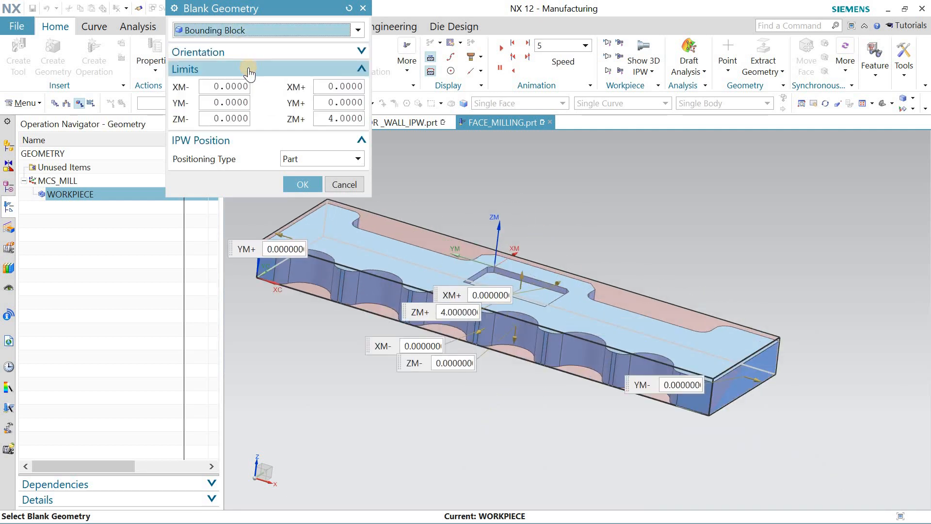
middle_click(483, 297)
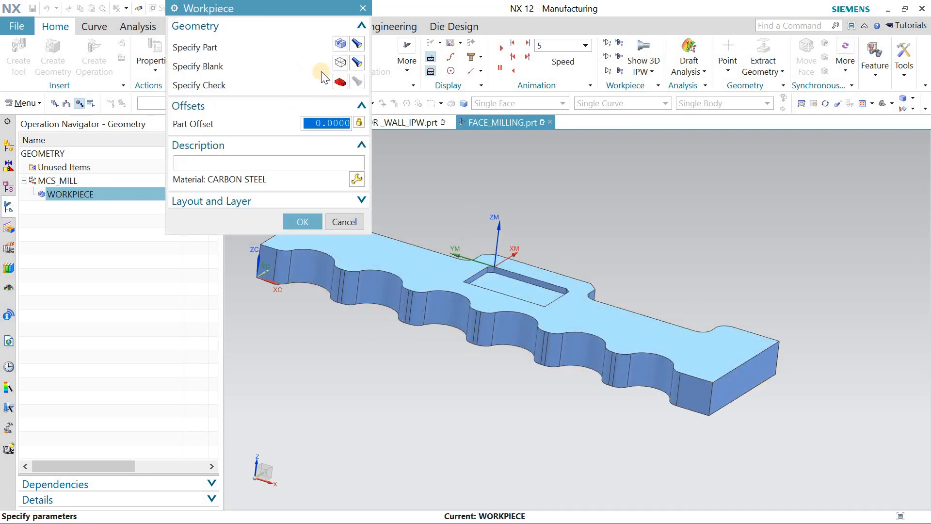
Set the bounding block blank's ZM+ limit to 2 and accept the WORKPIECE geometry.
click(339, 64)
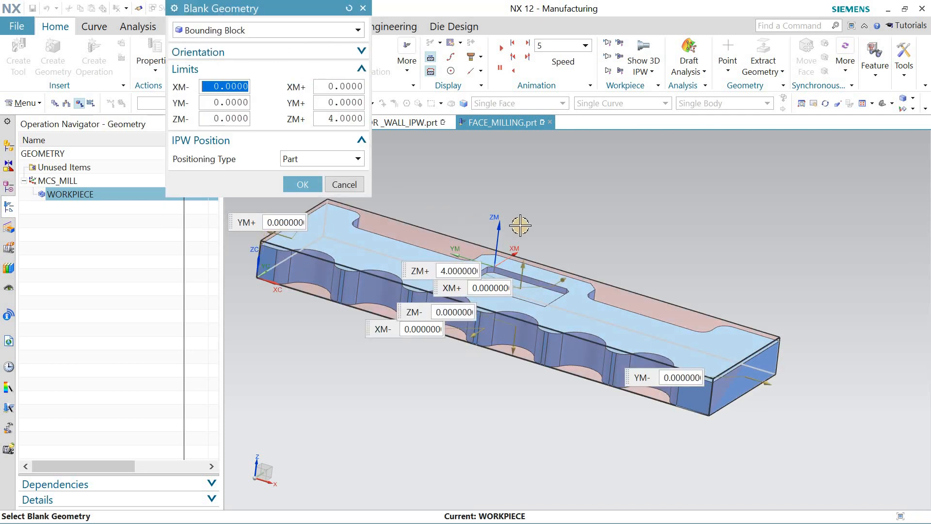
double_click(339, 118)
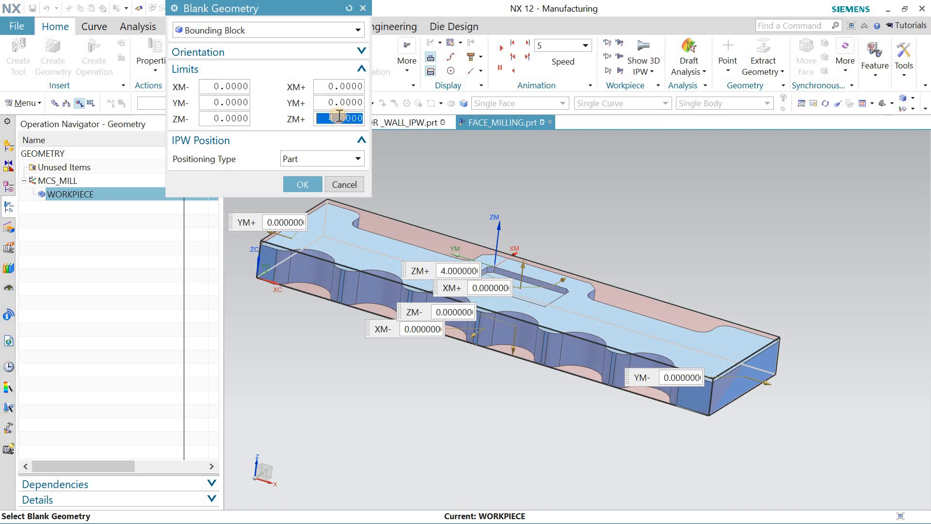
text(2)
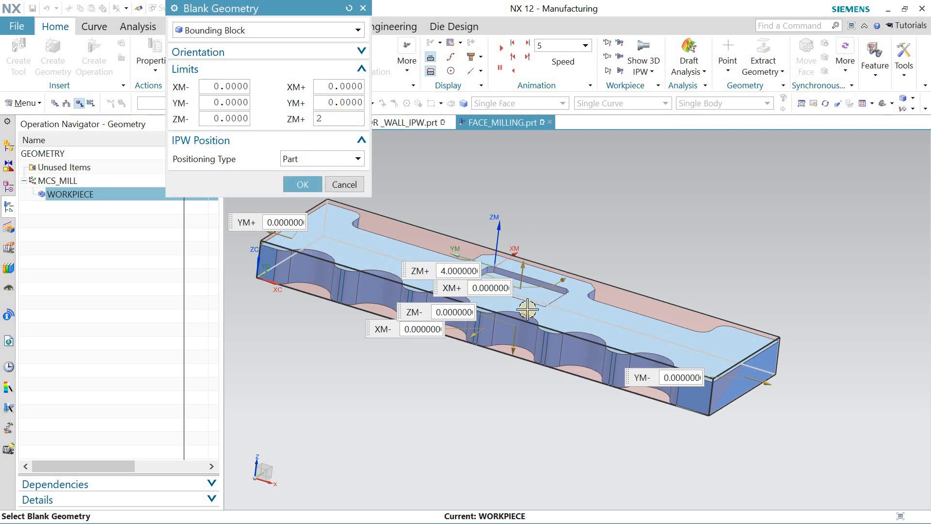
click(310, 190)
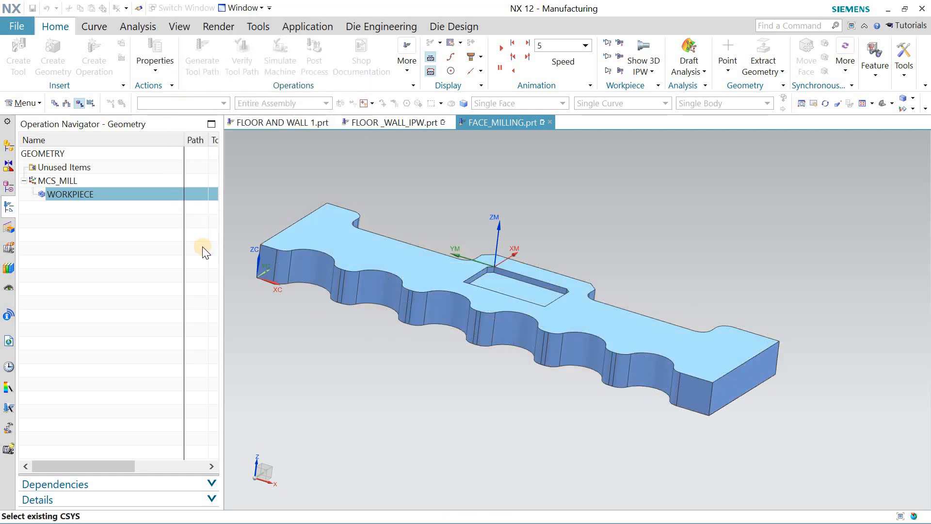
click(296, 219)
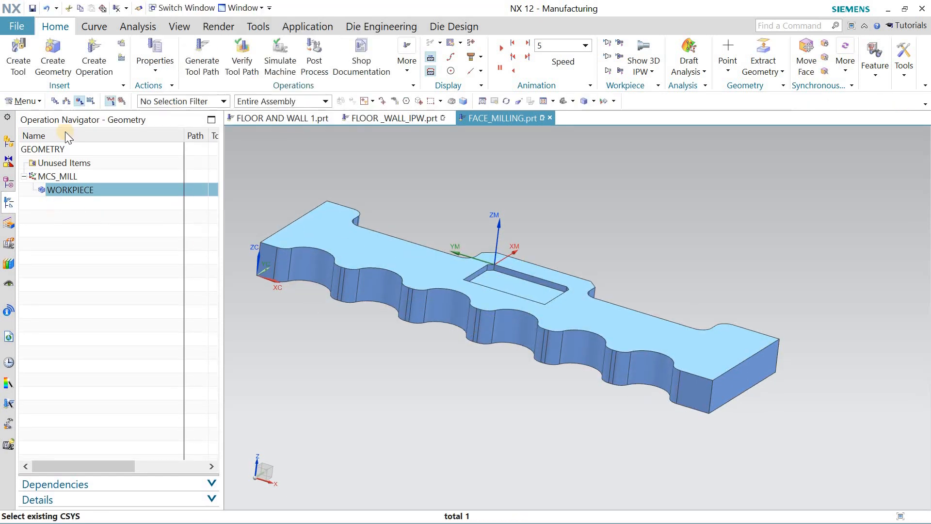
Create a mill_planar FACE_MILLING operation using tool UGT0212_002, geometry WORKPIECE and method MILL_FINISH.
click(85, 82)
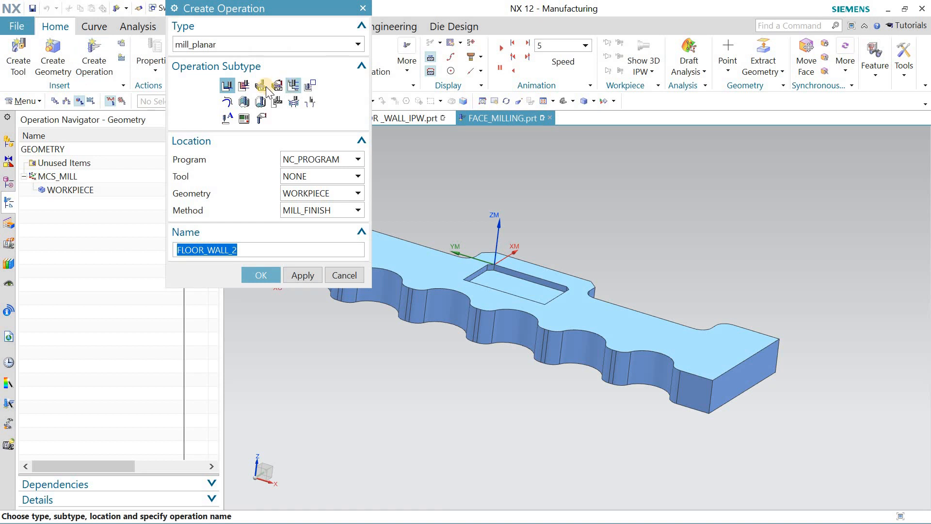
click(265, 87)
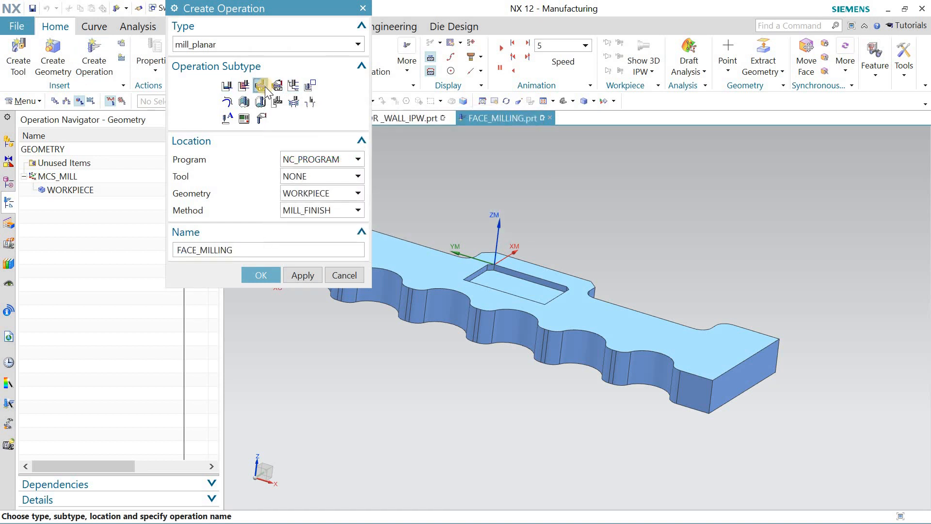
click(316, 172)
click(320, 201)
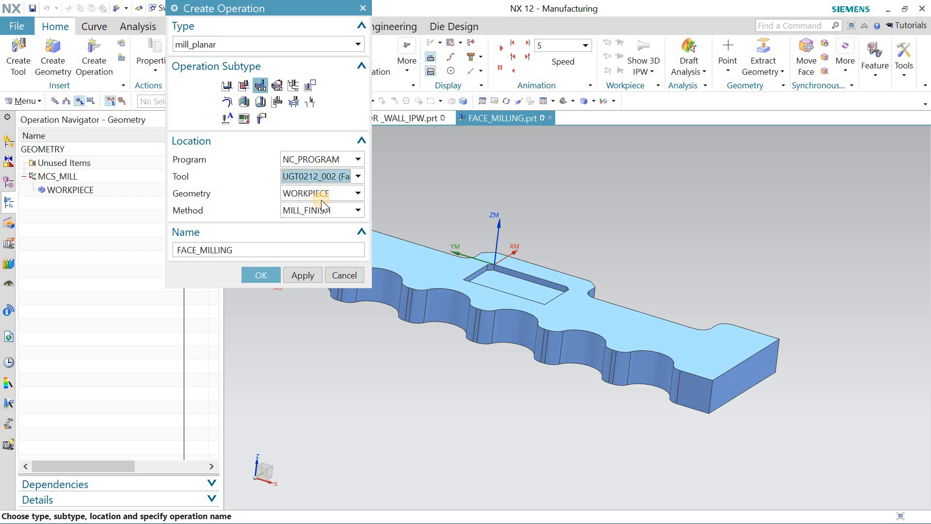
click(320, 191)
click(307, 228)
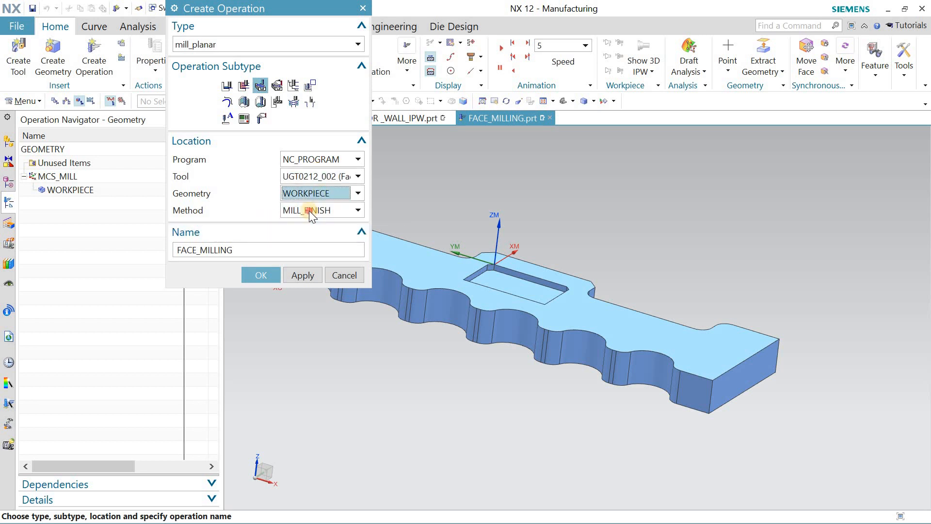
click(309, 211)
click(313, 237)
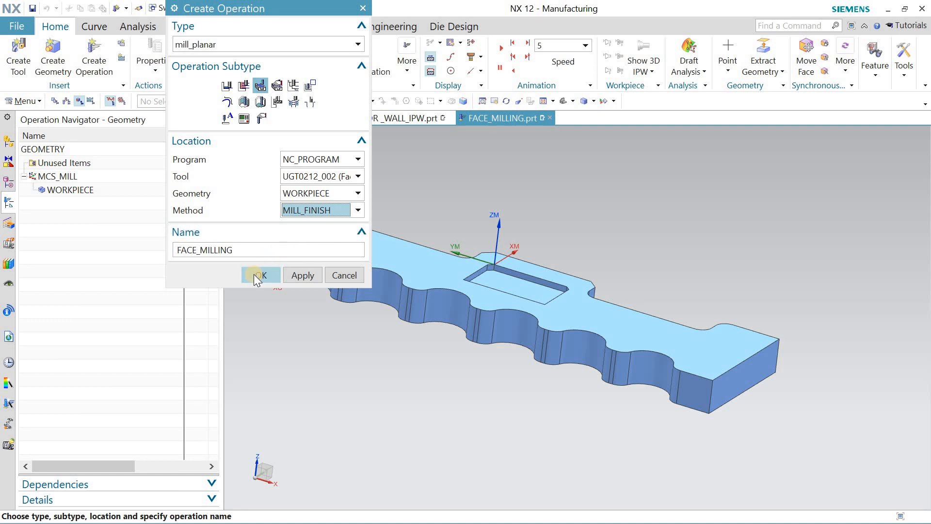
click(253, 274)
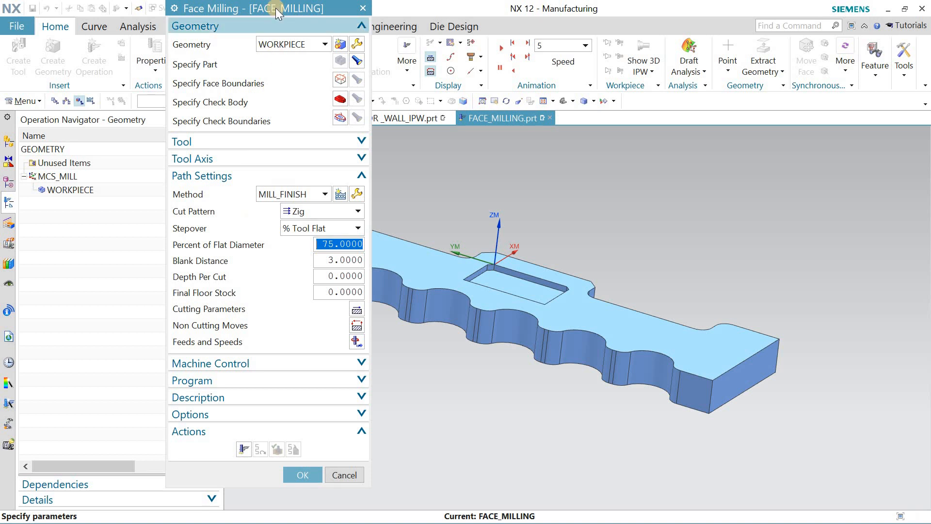
Set the face milling operation's cut pattern to Zig Zag.
drag(220, 8, 106, 8)
click(205, 212)
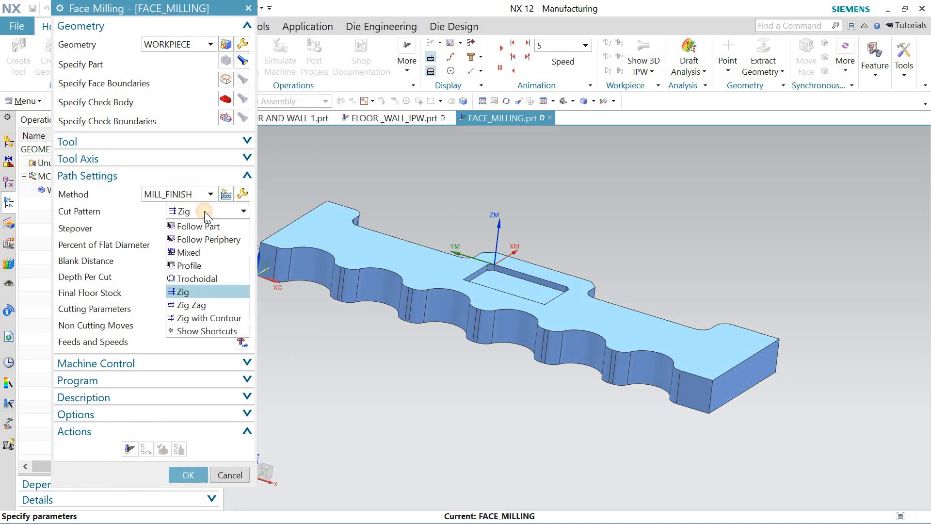
click(212, 302)
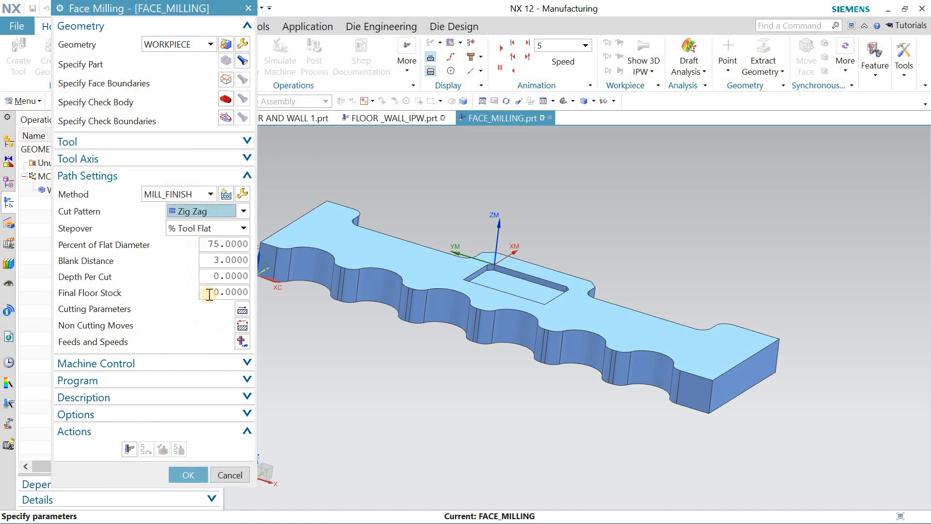
Specify the plate's upper face as the face boundary and generate the tool path.
click(223, 85)
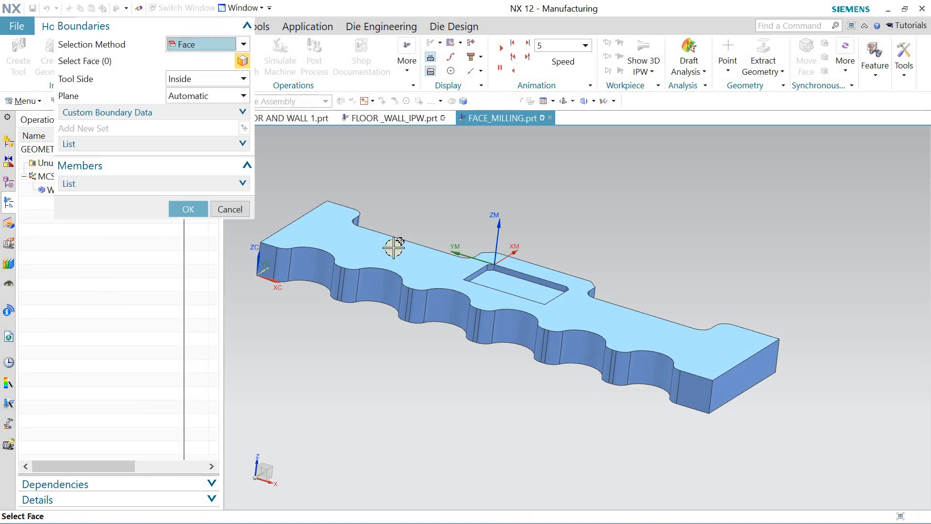
click(391, 243)
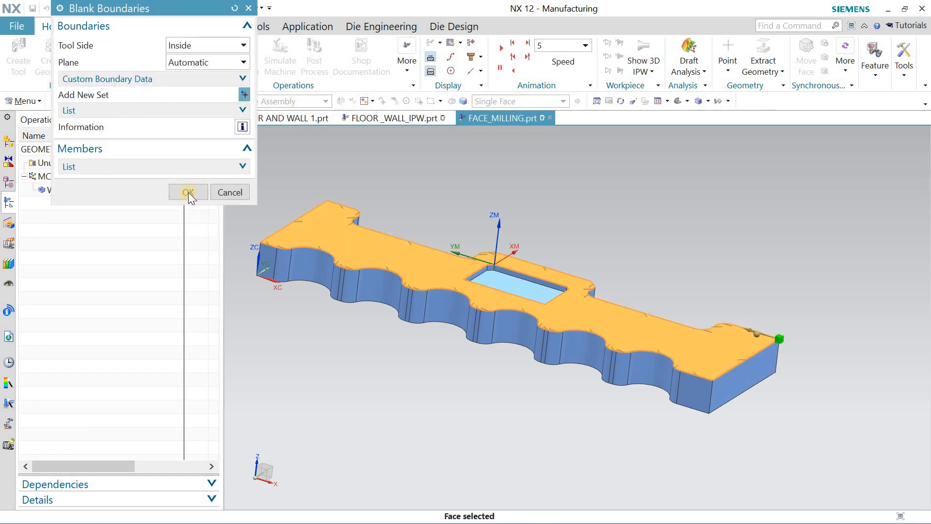
click(188, 192)
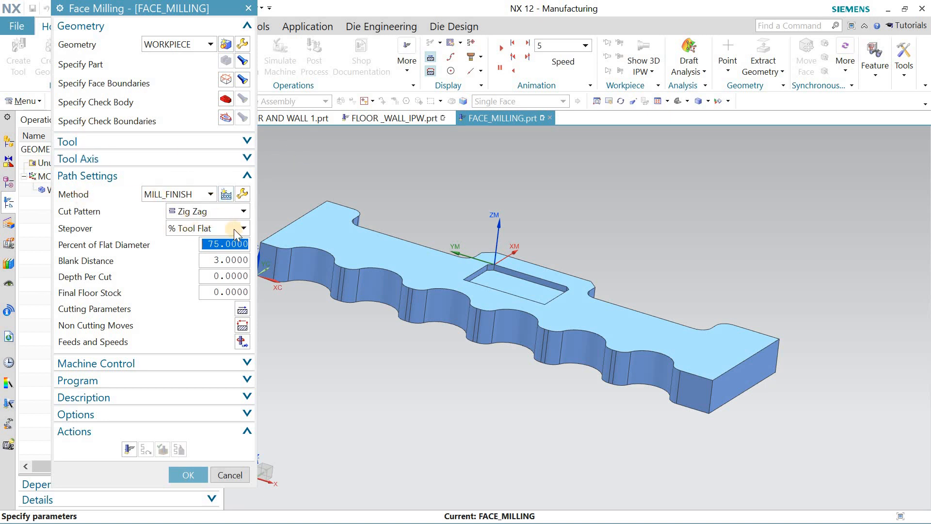
click(128, 449)
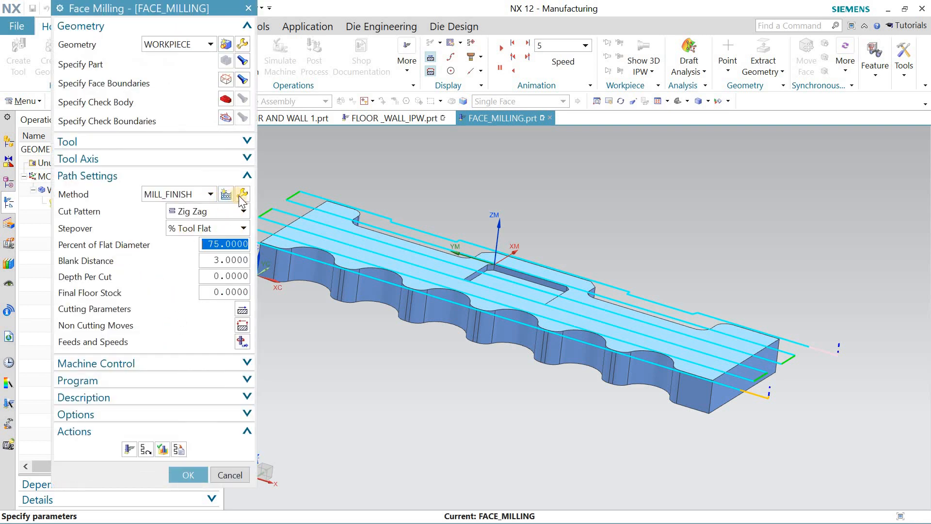
Review the dimensions of the operation's face mill tool and return to the operation settings.
click(233, 141)
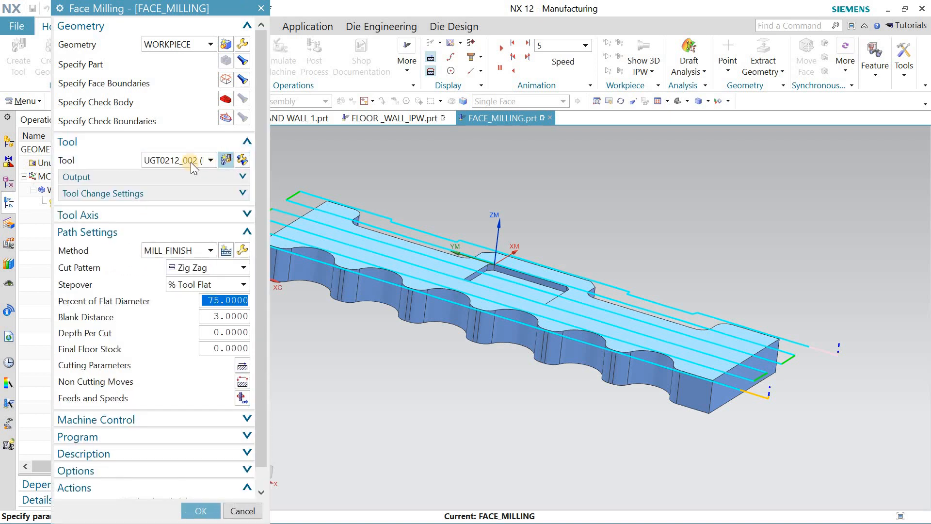
click(242, 160)
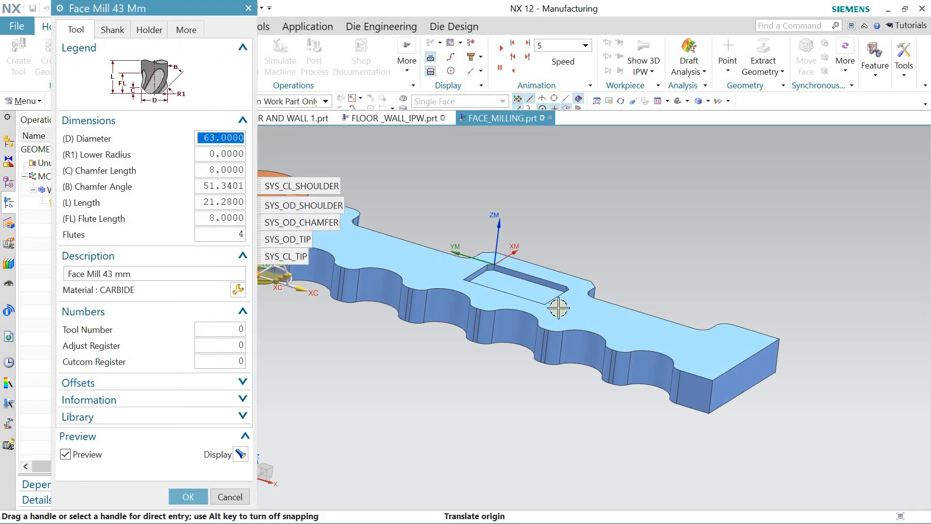
mouse_move(540, 307)
middle_down()
mouse_move(533, 284)
mouse_move(541, 307)
middle_up()
click(187, 495)
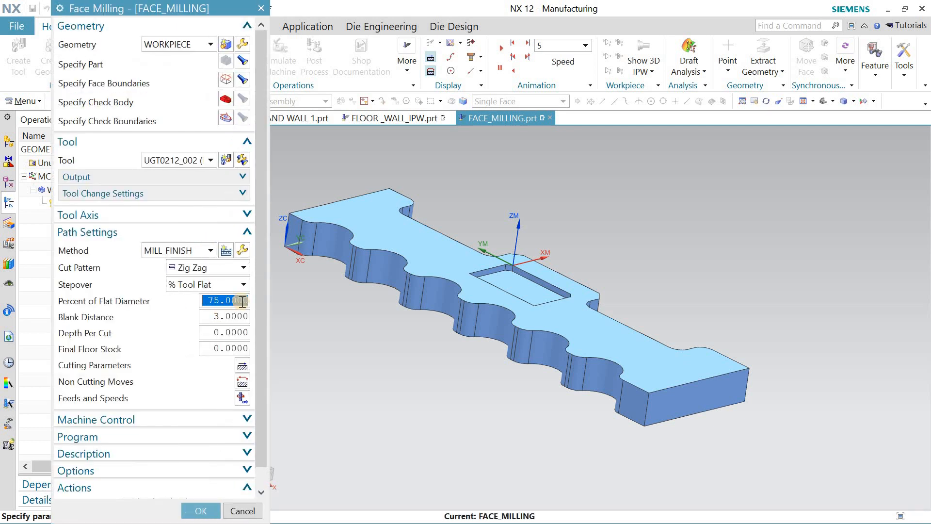
Set the stepover to 50 percent of the flat diameter and regenerate the tool path.
text(50)
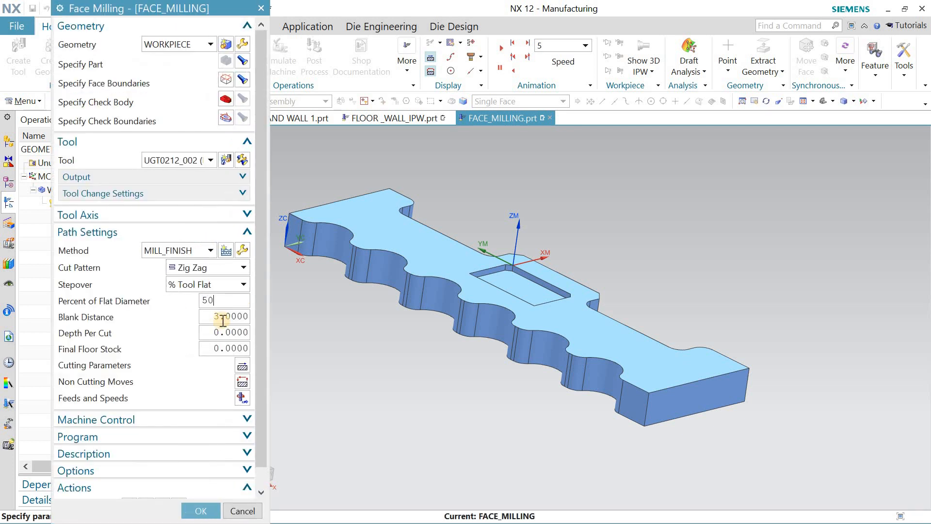
drag(260, 322, 263, 361)
click(128, 487)
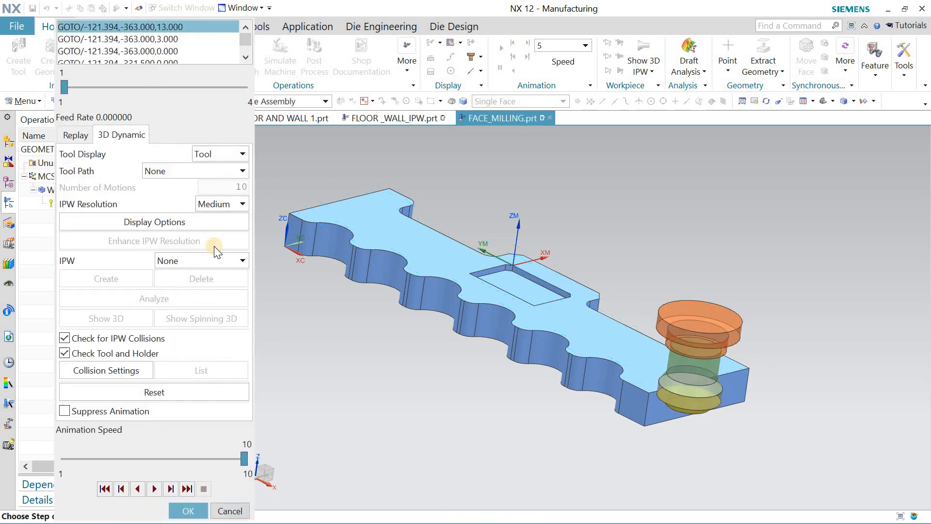
Simulate the tool path in 3D Dynamic at animation speed 6 and accept the FACE_MILLING operation.
click(135, 134)
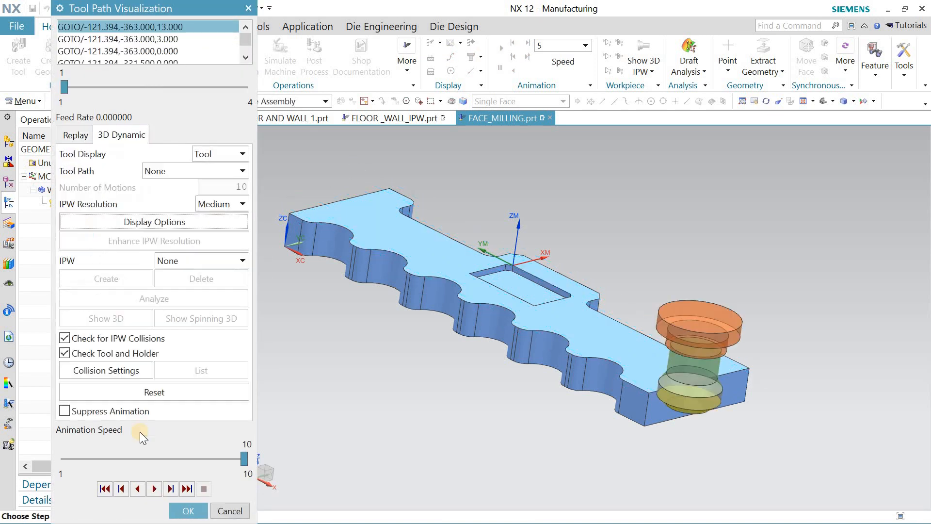
click(158, 460)
click(157, 461)
click(154, 489)
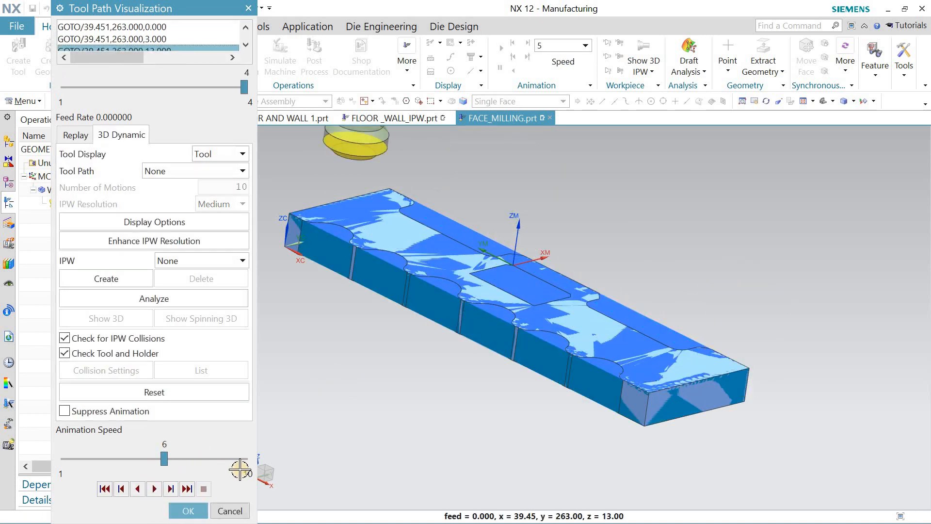
click(190, 509)
click(198, 511)
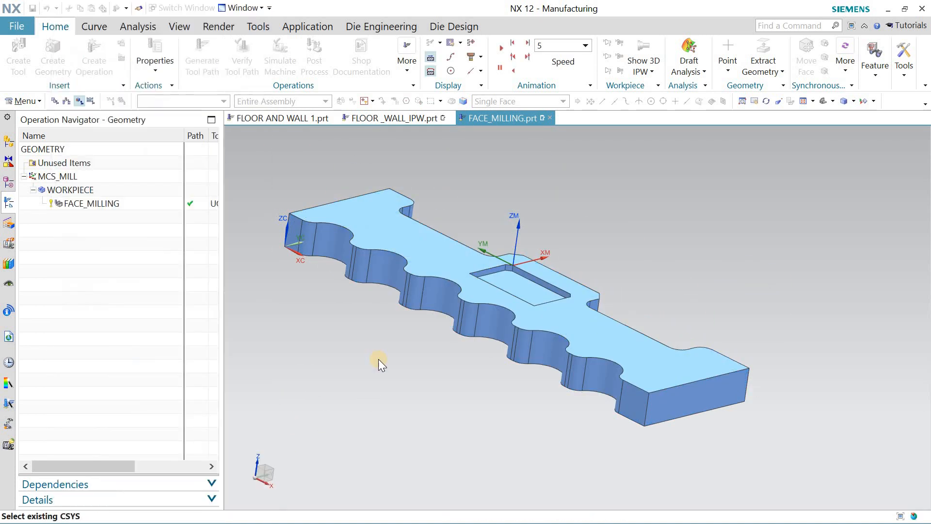
Edit WORKPIECE, set its bounding block blank's ZM+ limit to 4, and accept the changes.
click(119, 234)
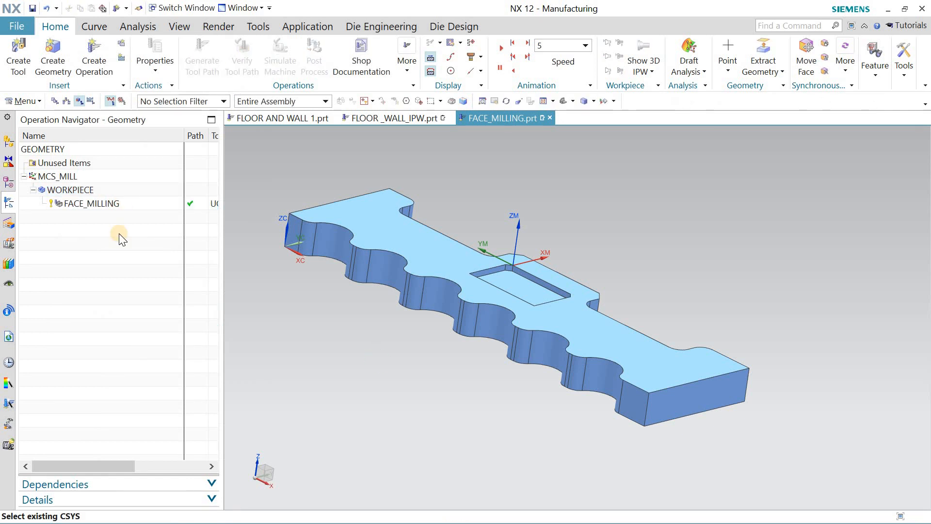
double_click(83, 191)
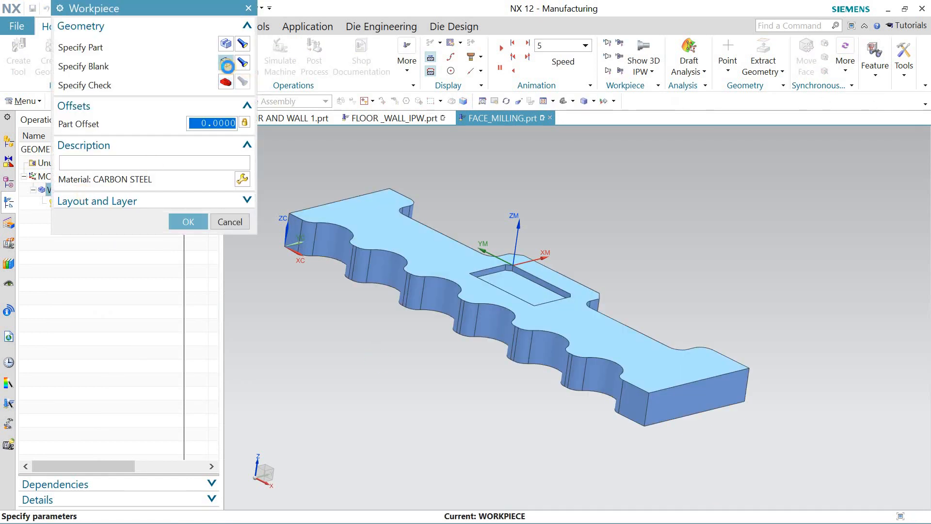
click(227, 66)
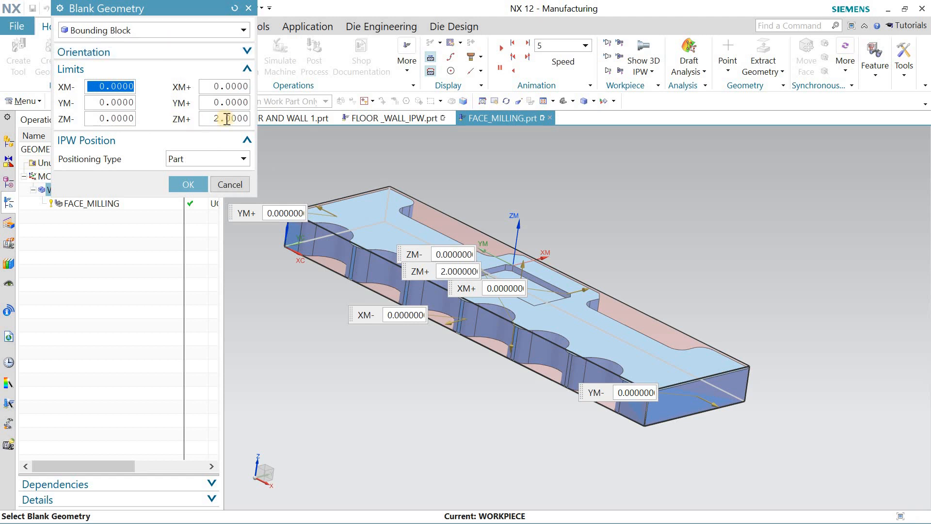
double_click(227, 119)
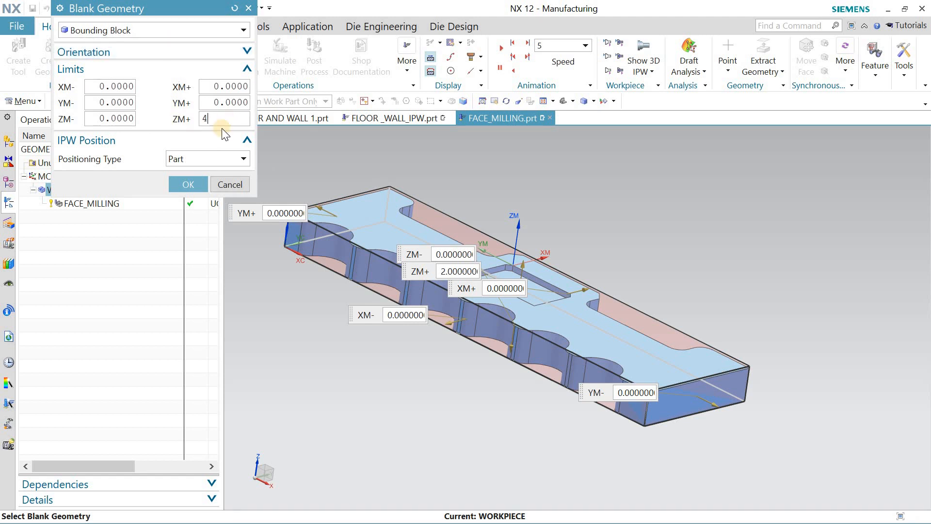
click(192, 182)
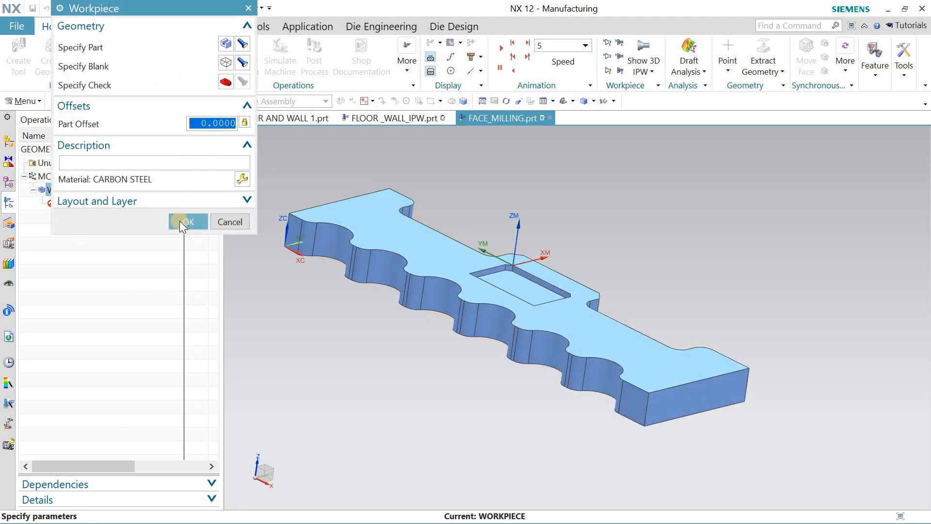
click(185, 221)
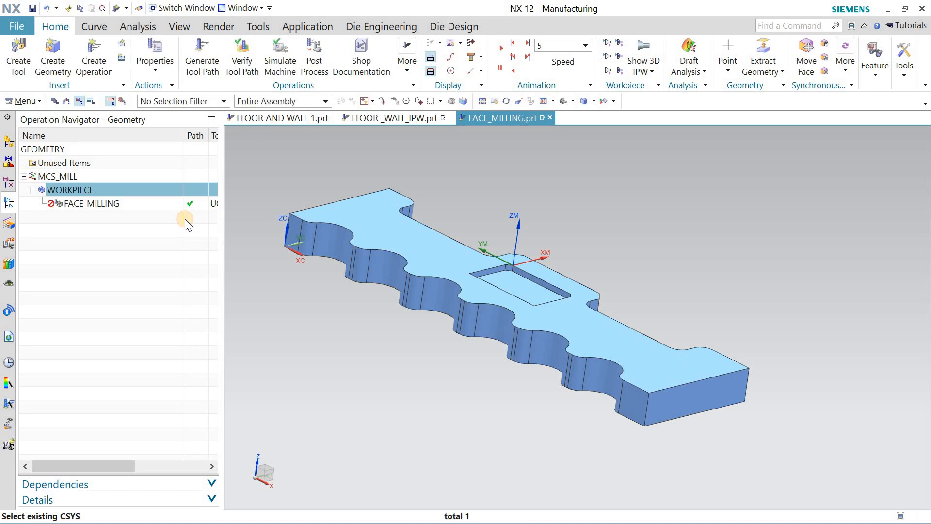
Regenerate the FACE_MILLING tool path, verify it with the 3D material removal simulation, and accept the visualization.
click(103, 206)
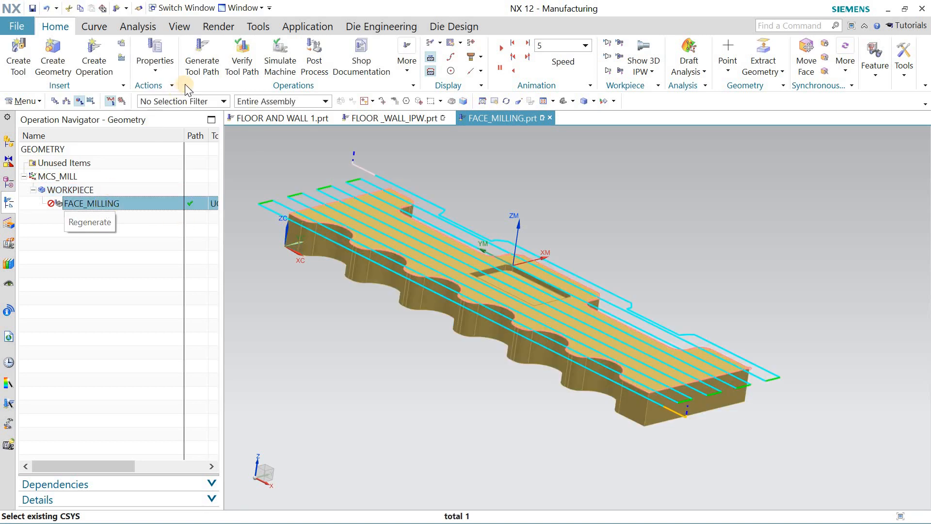
click(200, 70)
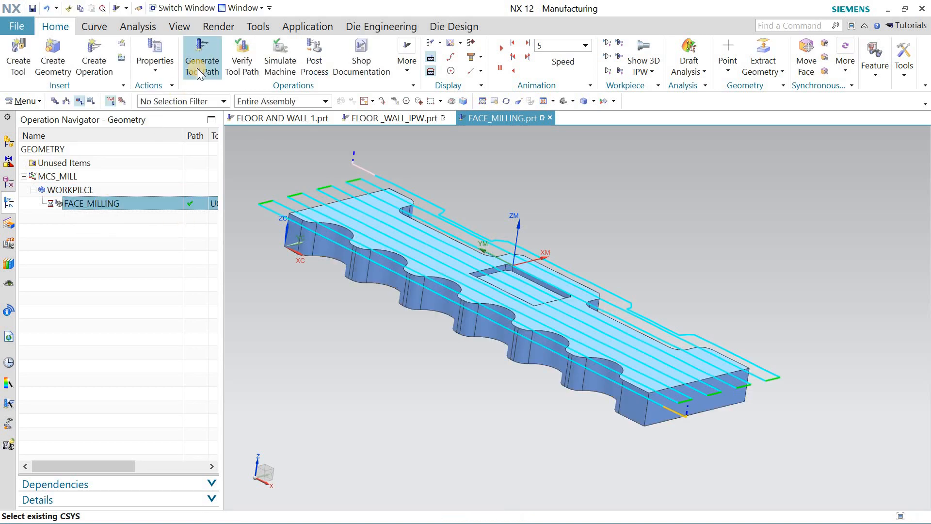
click(241, 63)
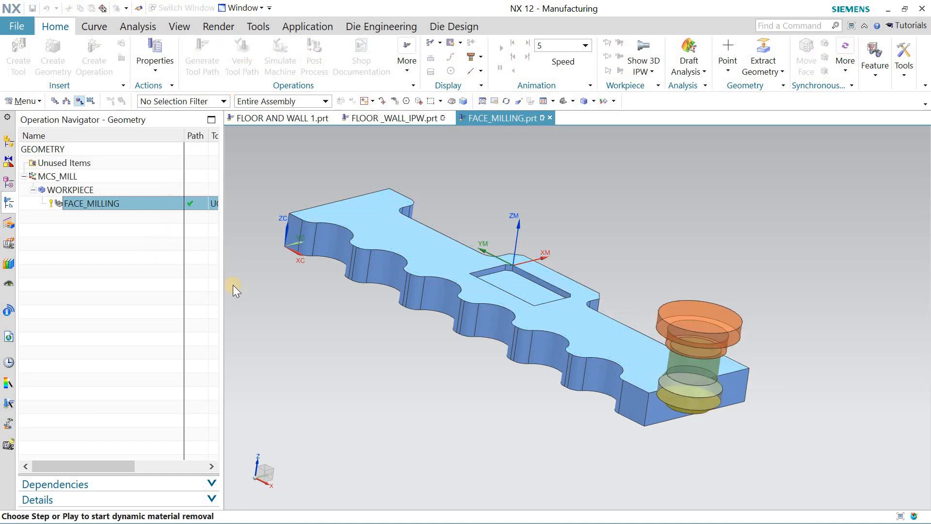
click(155, 488)
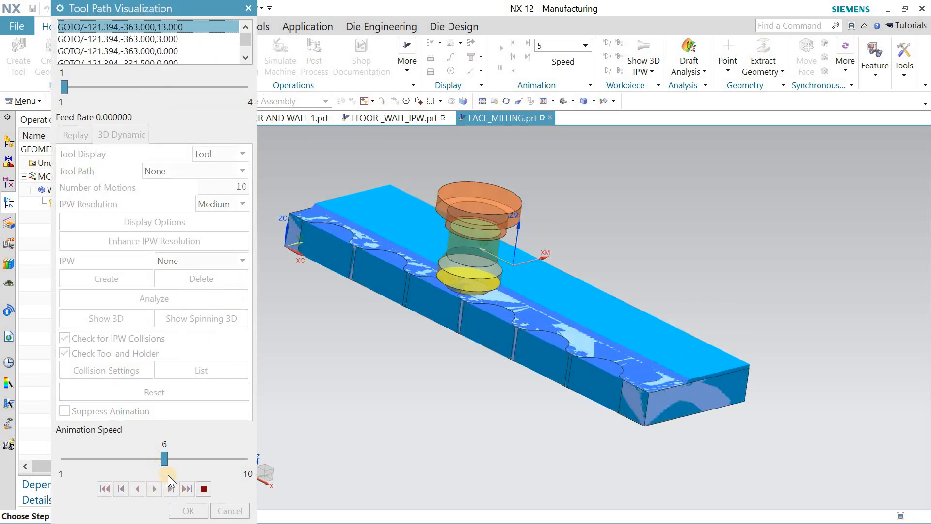
click(185, 489)
click(188, 512)
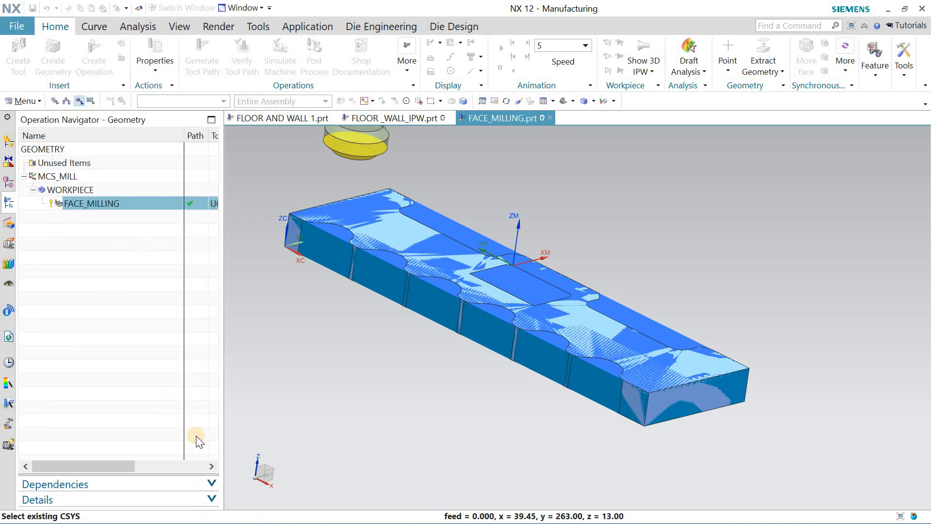
Switch the Operation Navigator to the Machine Tool view and check the settings of GENERIC_MACHINE.
click(71, 103)
right_click(72, 152)
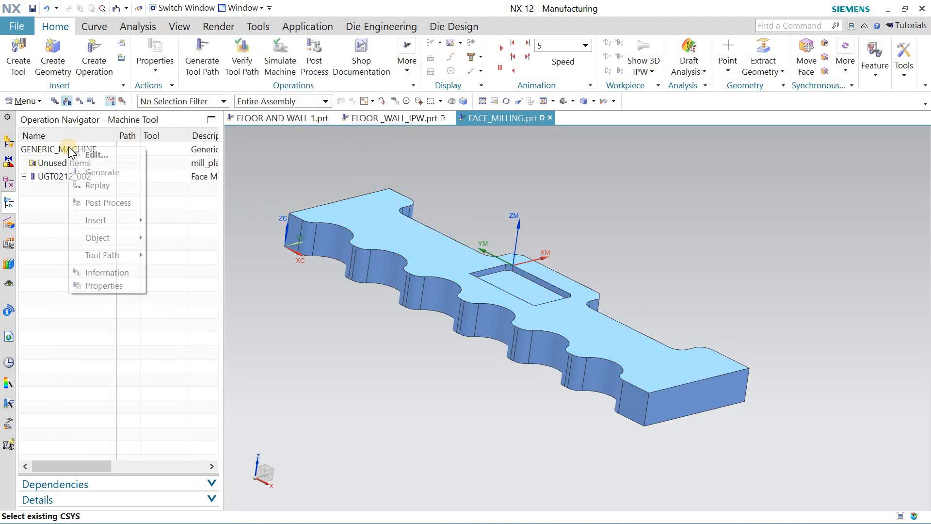
click(76, 153)
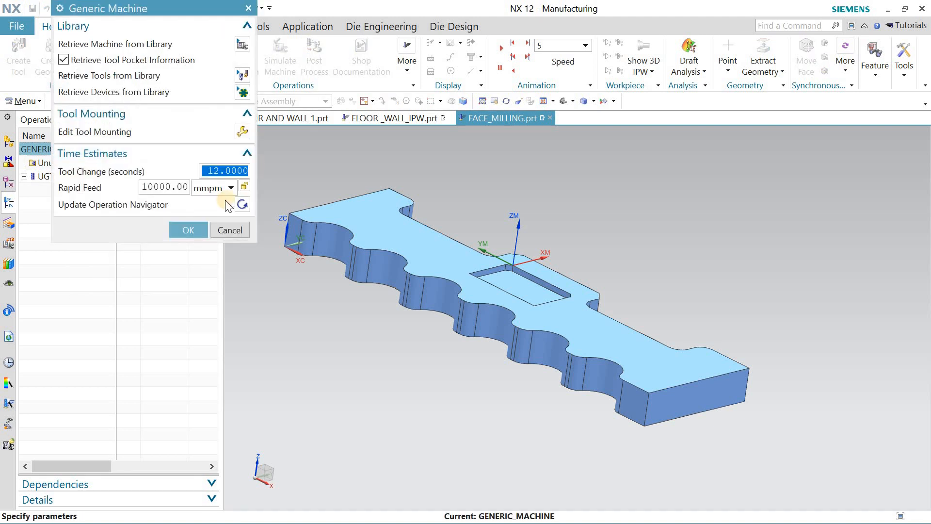
click(189, 229)
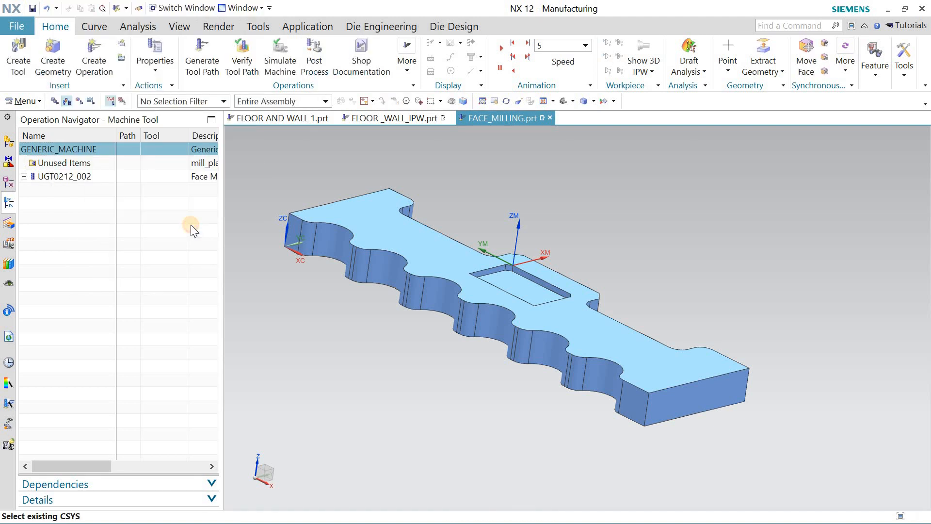
Edit GENERIC_MACHINE and retrieve the 3-axis vertical mill with Fanuc control (sim01_mill_3ax) from the MILL class of the machine library.
right_click(87, 150)
click(121, 159)
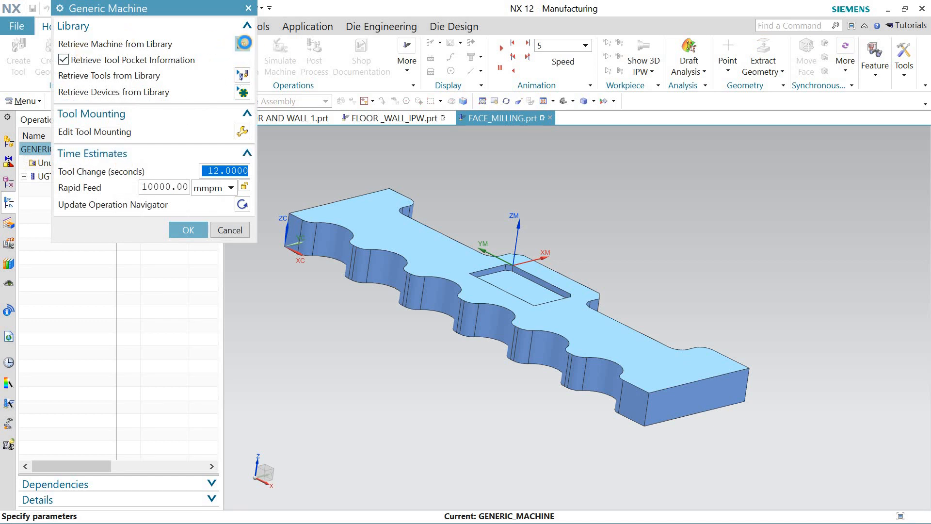
click(243, 43)
double_click(76, 57)
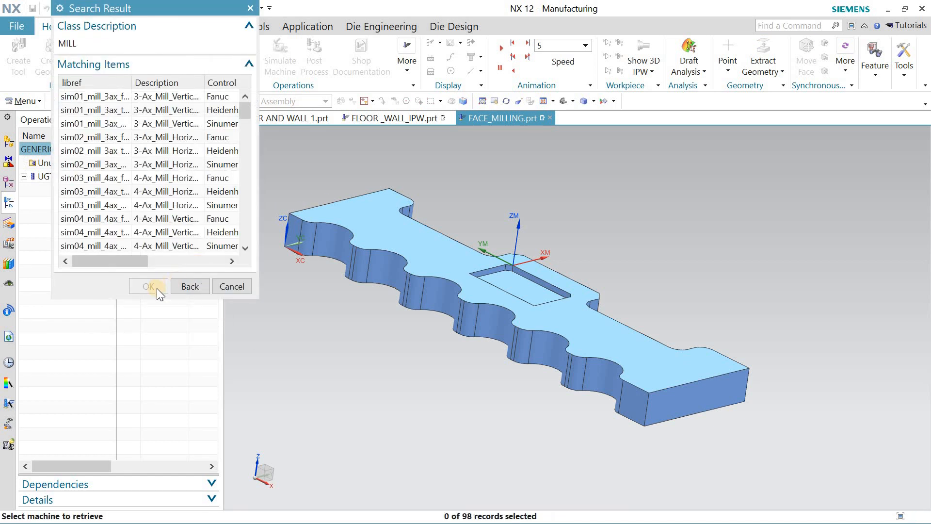
click(124, 97)
click(148, 286)
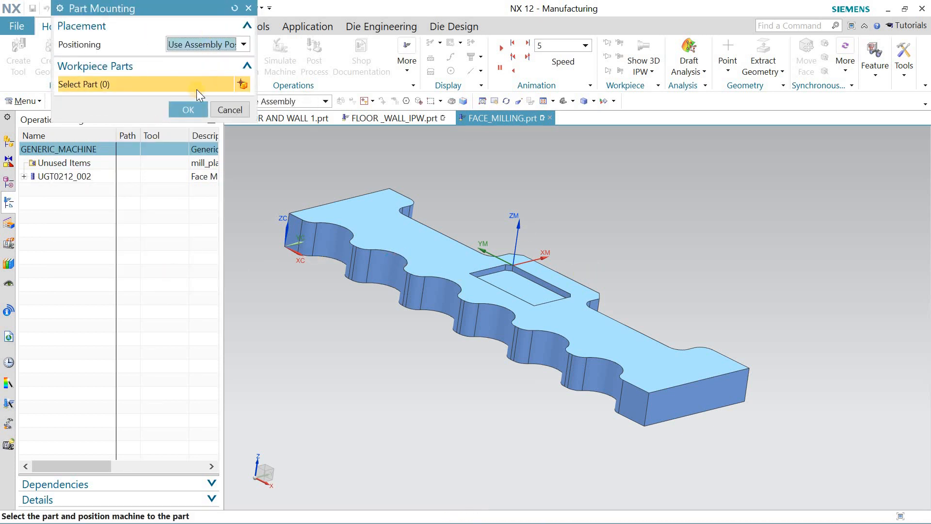
Mount the part body using assembly positioning, add the SIM01_MILL_3AX machine at the absolute origin, and accept the machine setup.
click(405, 253)
click(188, 109)
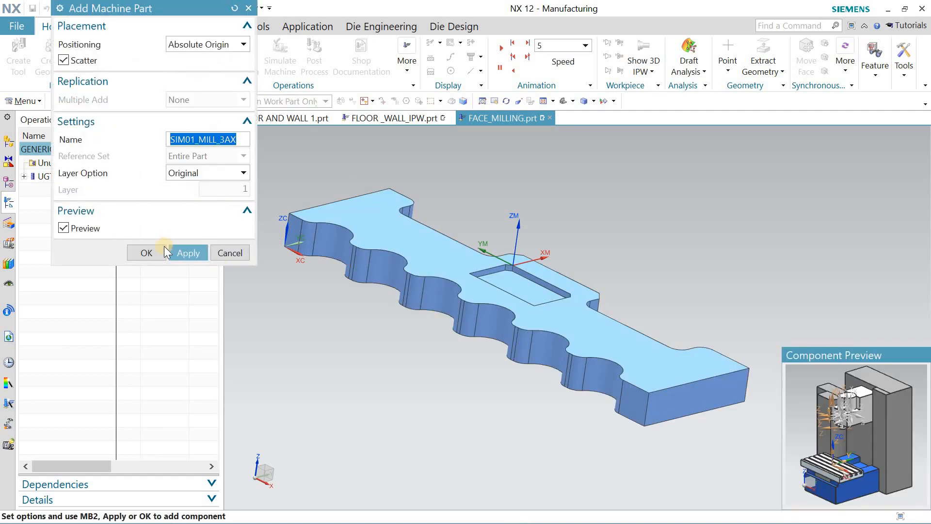
click(148, 251)
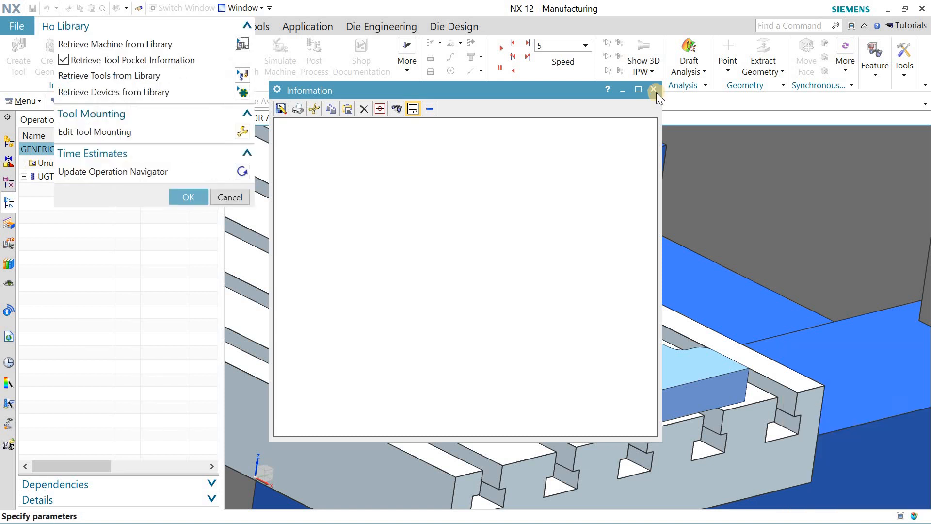
click(654, 89)
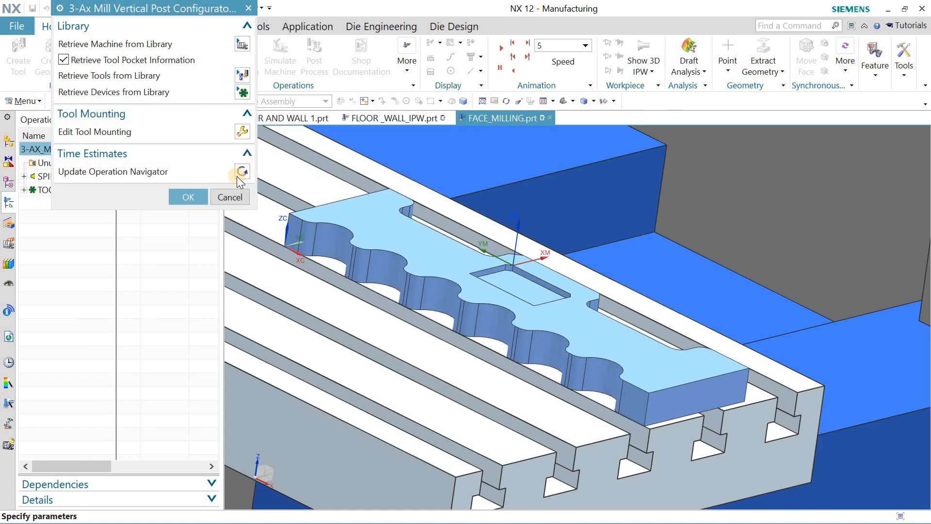
click(182, 200)
Start the machine simulation of the face milling operation at speed 4 and examine the cutter moving over the part.
scroll(506, 297, down, 3)
scroll(506, 297, down, 7)
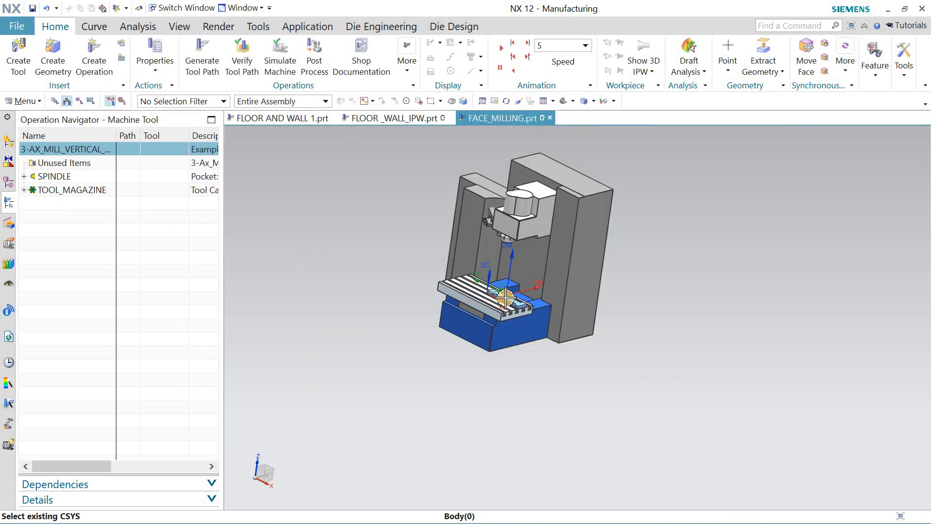
scroll(506, 297, up, 6)
scroll(505, 297, down, 5)
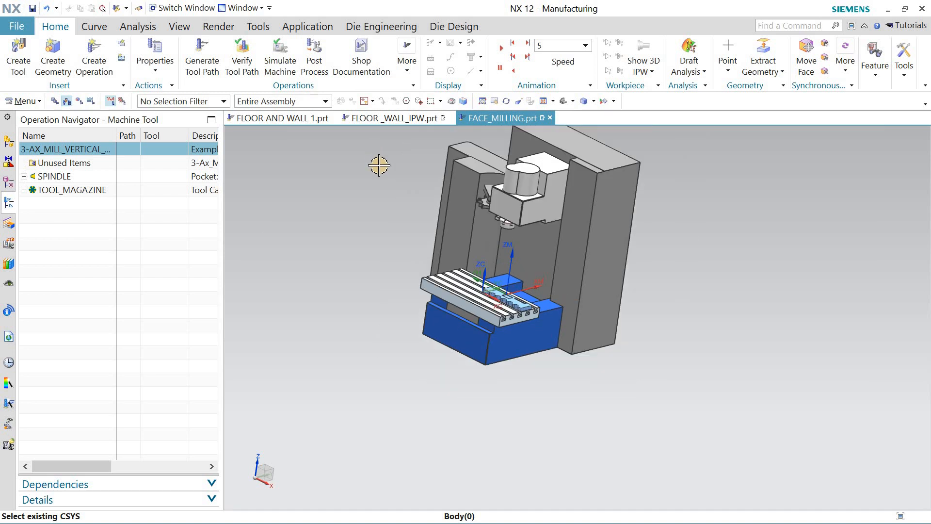
click(563, 101)
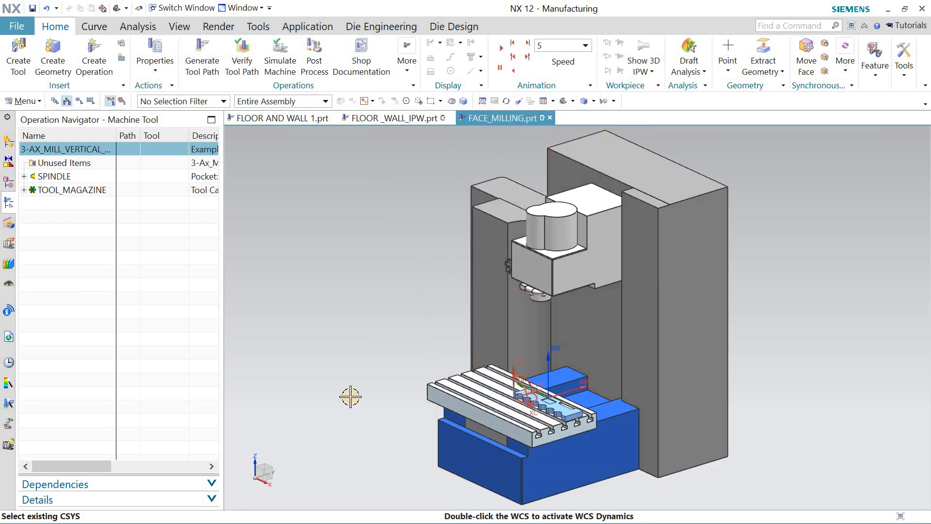
click(280, 56)
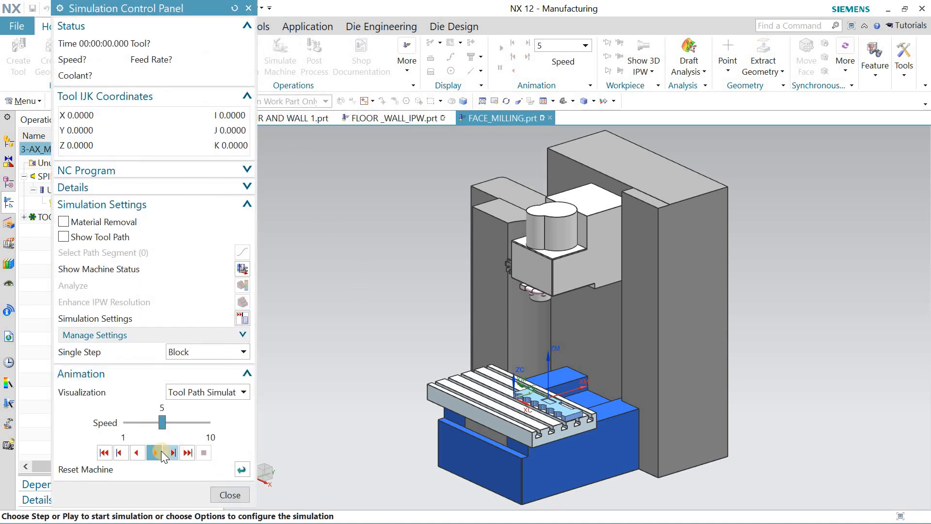
click(165, 453)
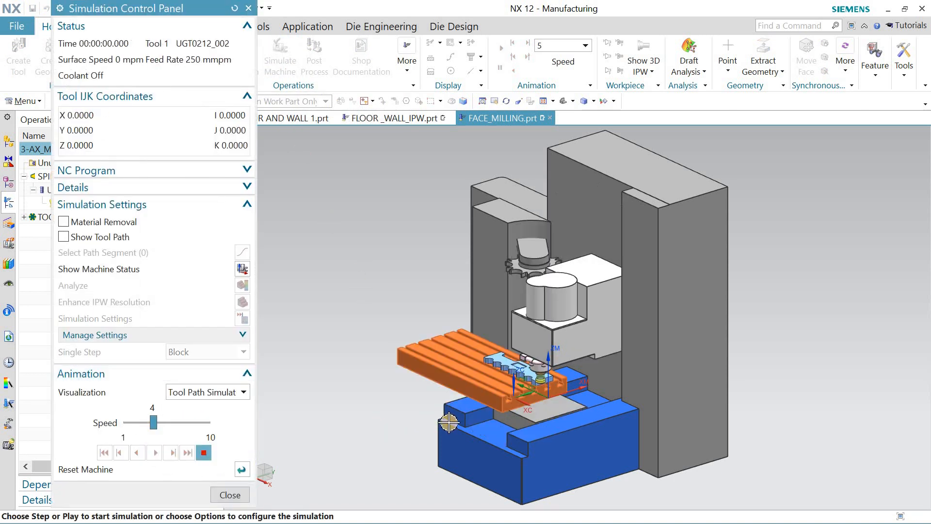
scroll(537, 351, up, 5)
scroll(537, 351, up, 2)
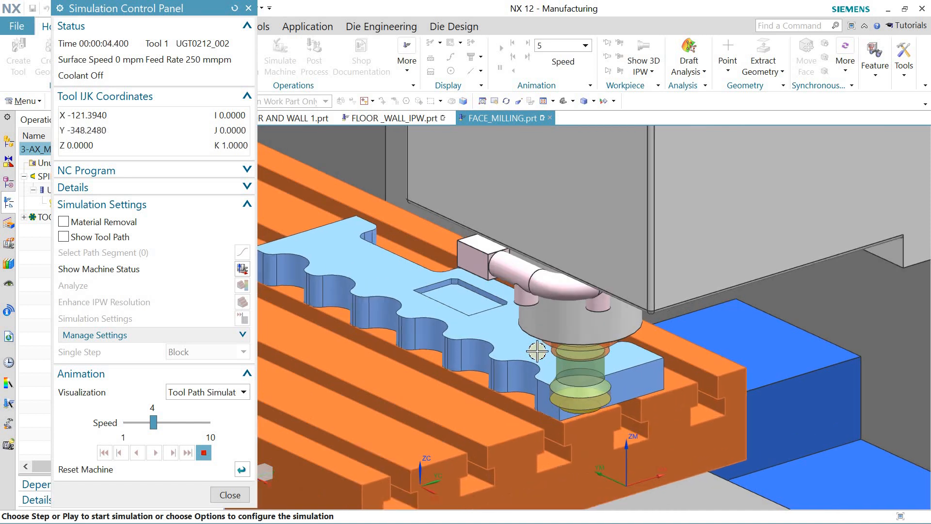
Raise the machine simulation speed to 10, watch the run through to its end, and close the simulation.
click(185, 417)
click(207, 425)
click(208, 425)
click(208, 425)
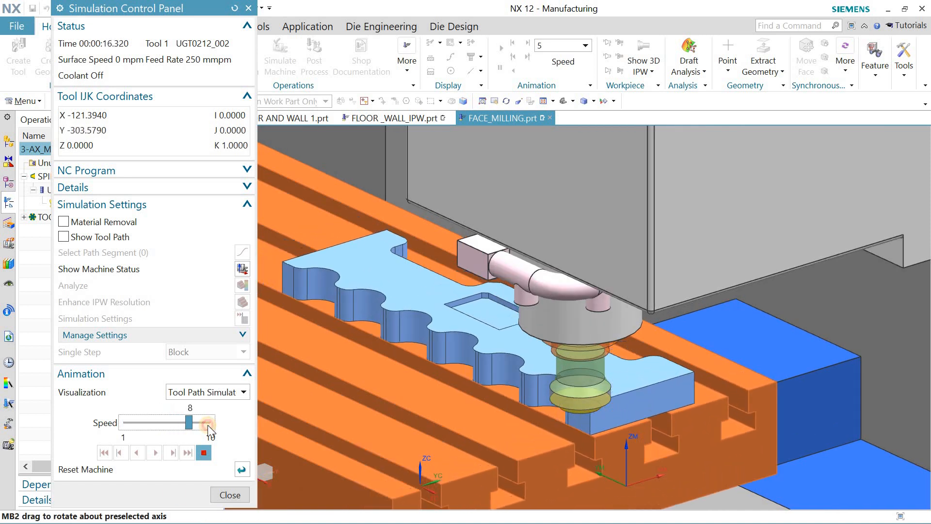
click(208, 425)
click(207, 425)
scroll(424, 411, down, 6)
scroll(423, 412, down, 3)
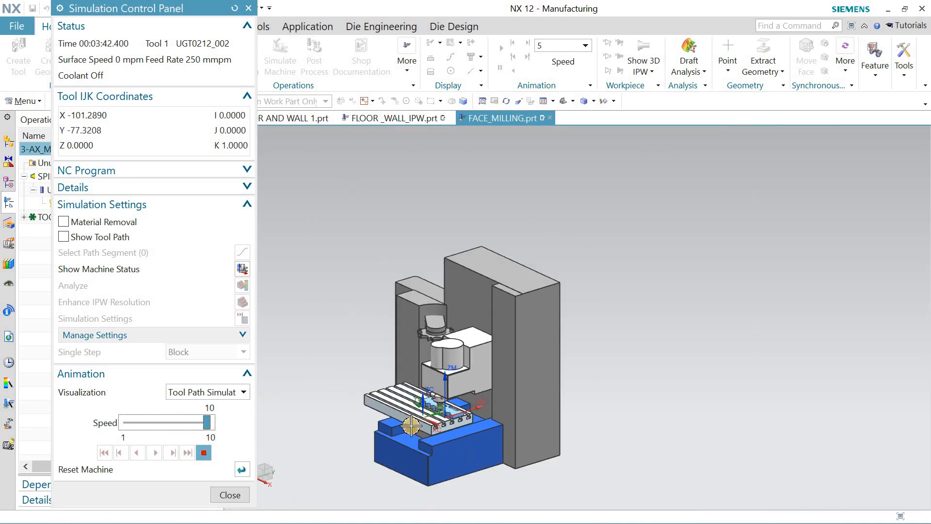
scroll(431, 405, up, 2)
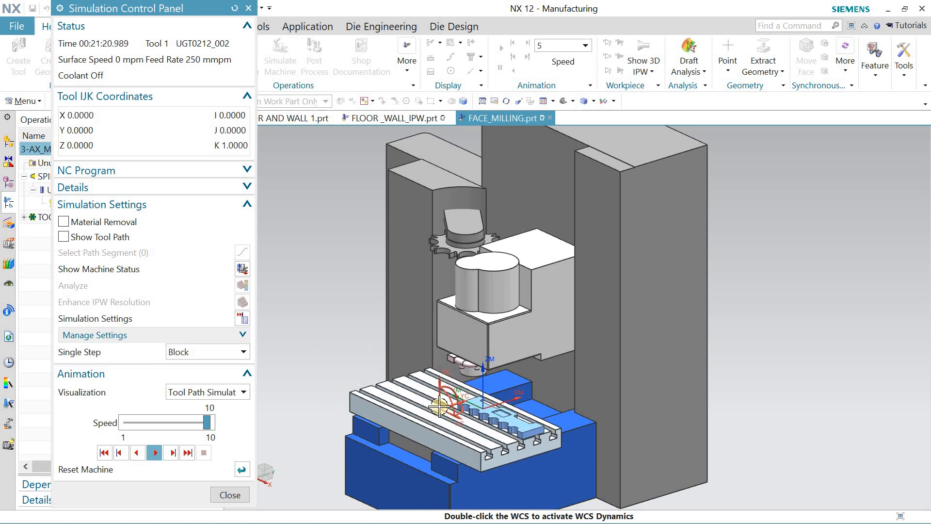
click(236, 495)
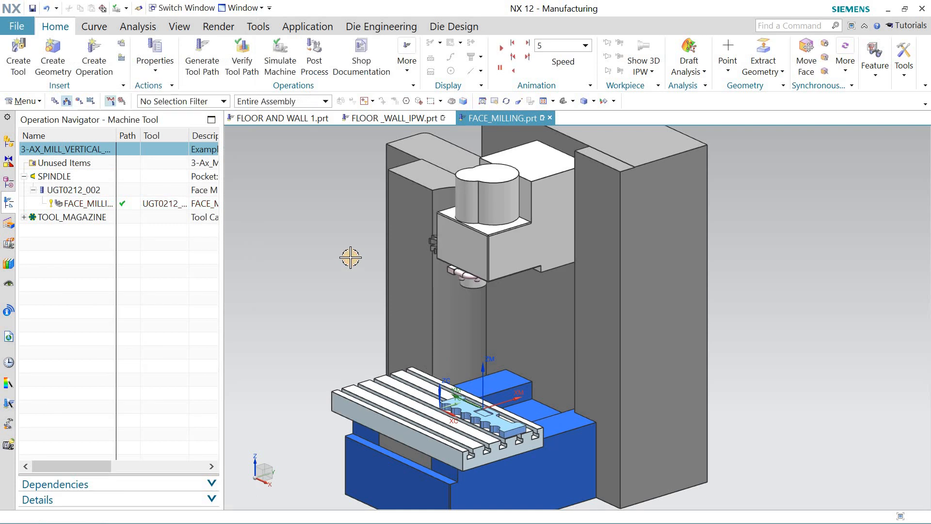
Remove the 3-axis vertical mill from the setup and dismiss the removal report.
right_click(108, 154)
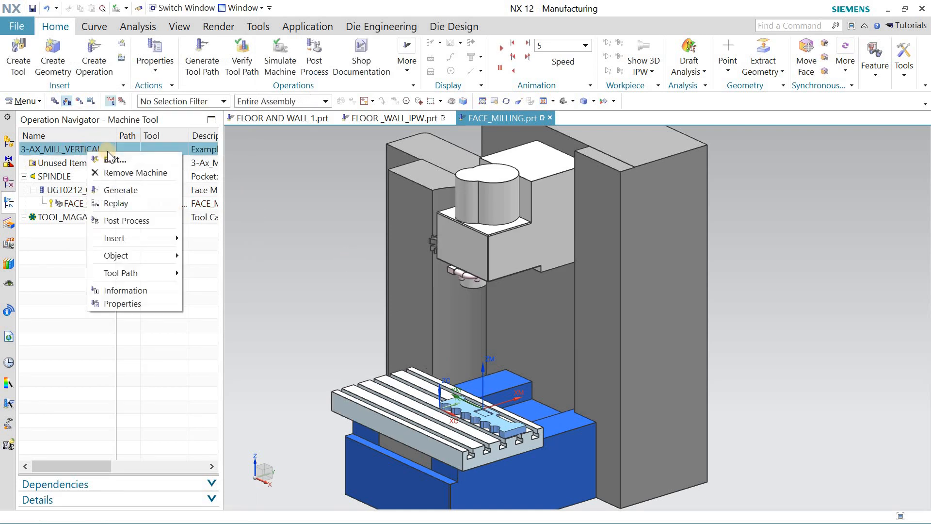
click(118, 172)
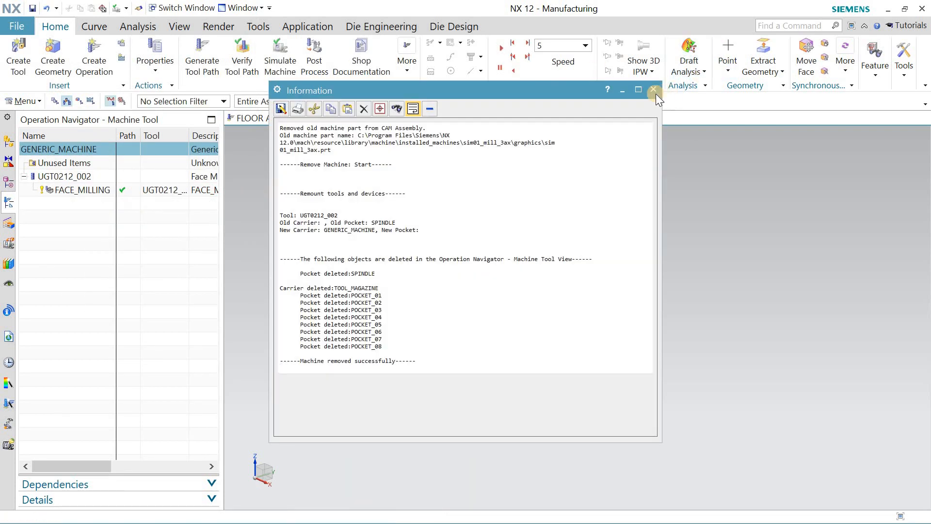
click(654, 90)
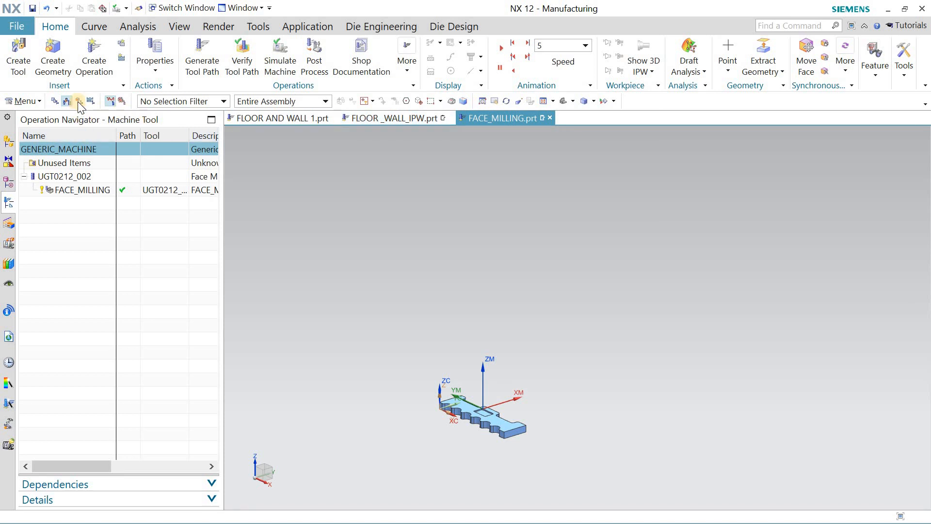
Return the Operation Navigator to the Geometry view and display the FACE_MILLING tool path over the whole part.
click(78, 101)
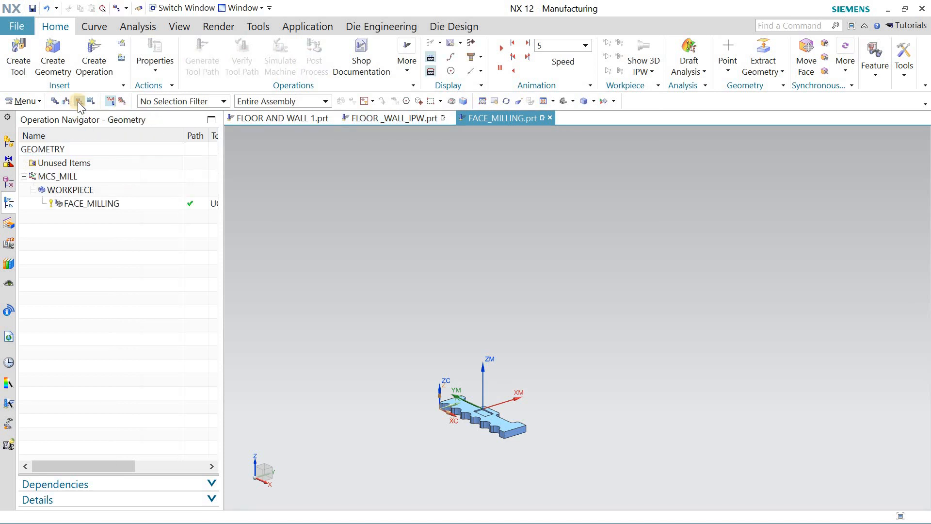
click(9, 185)
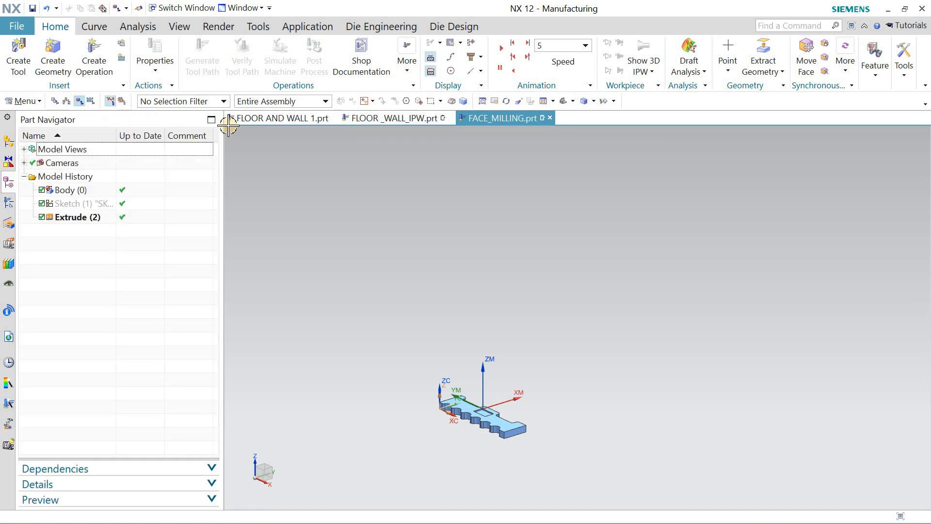
click(561, 100)
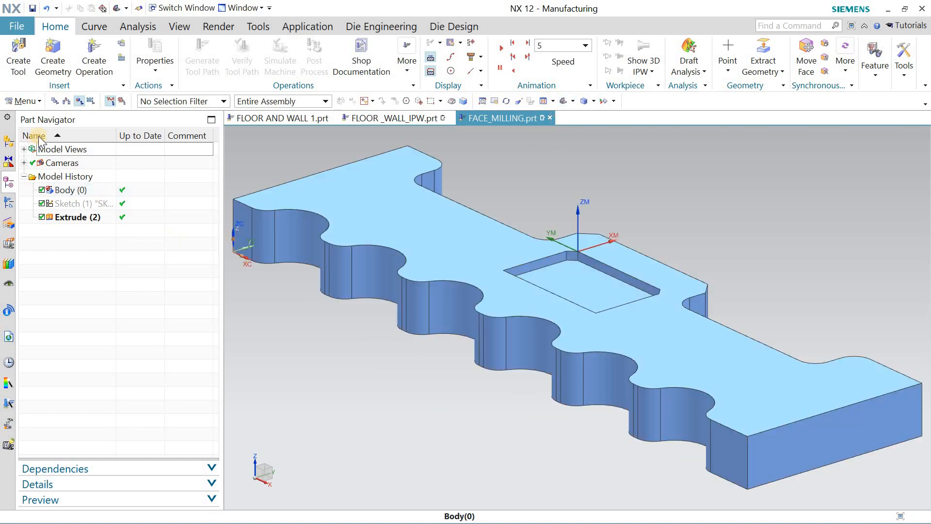
click(8, 207)
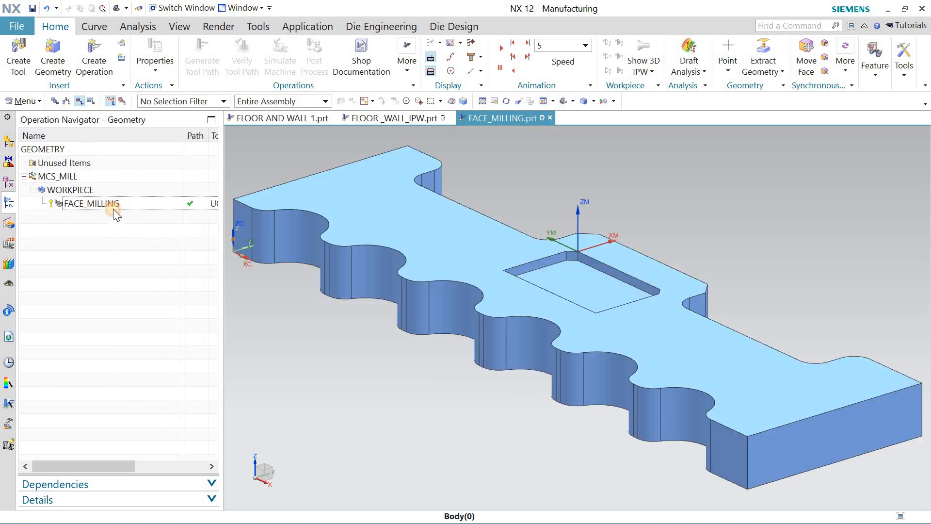
click(112, 208)
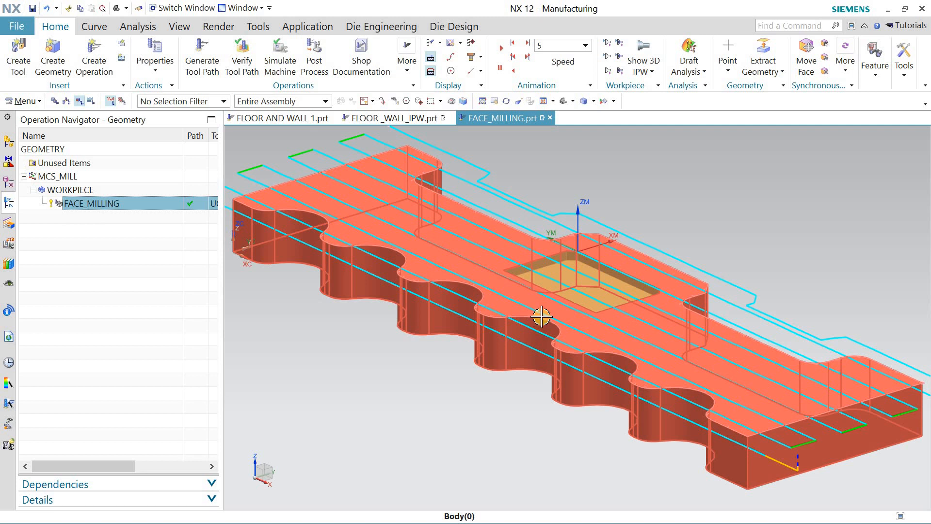
scroll(542, 316, down, 3)
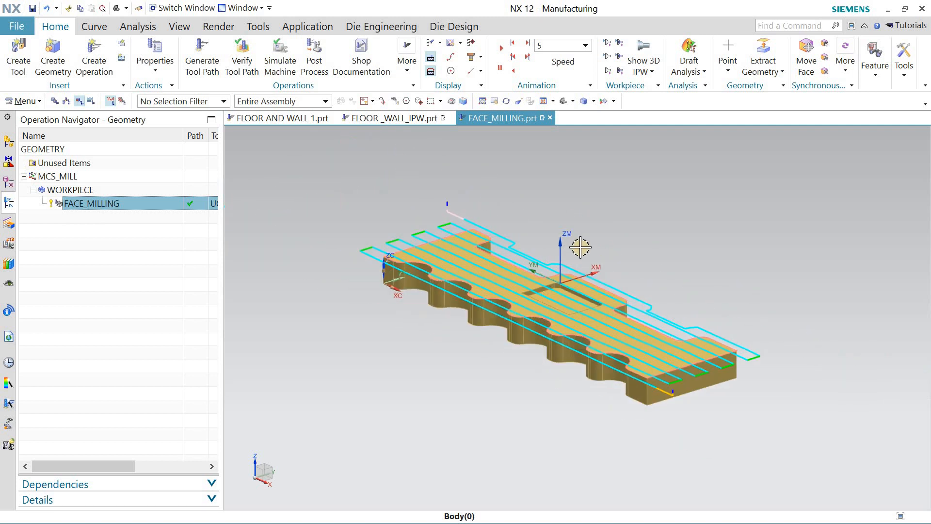